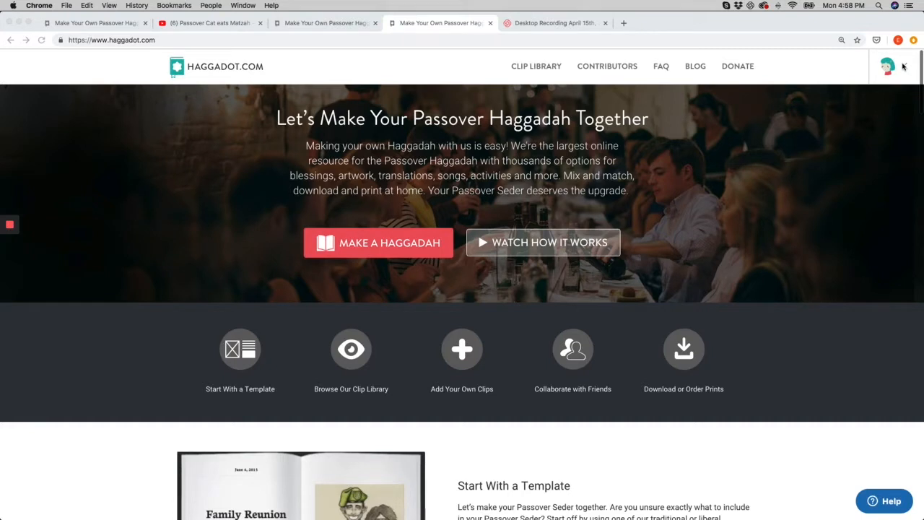
Open My Library from the account menu to reach the personal dashboard
left_click(904, 66)
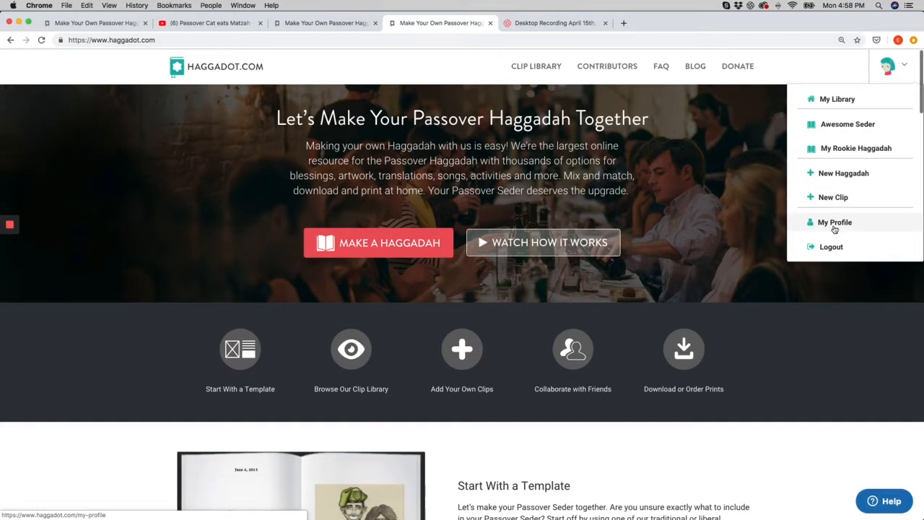
mouse_move(882, 77)
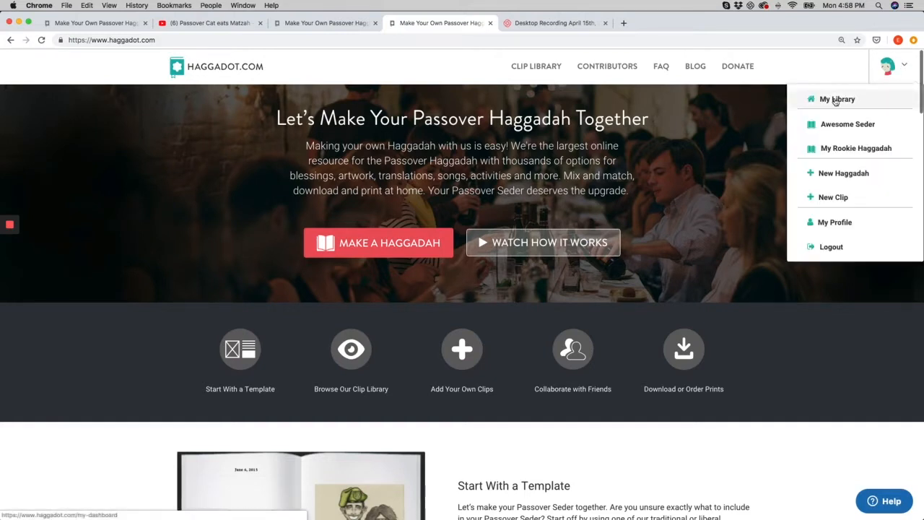
left_click(835, 100)
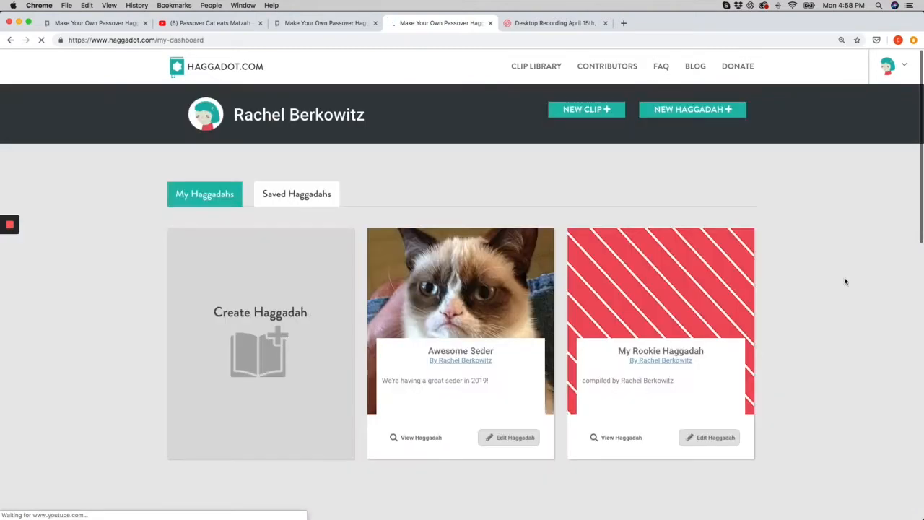
scroll(824, 304, "down", 1)
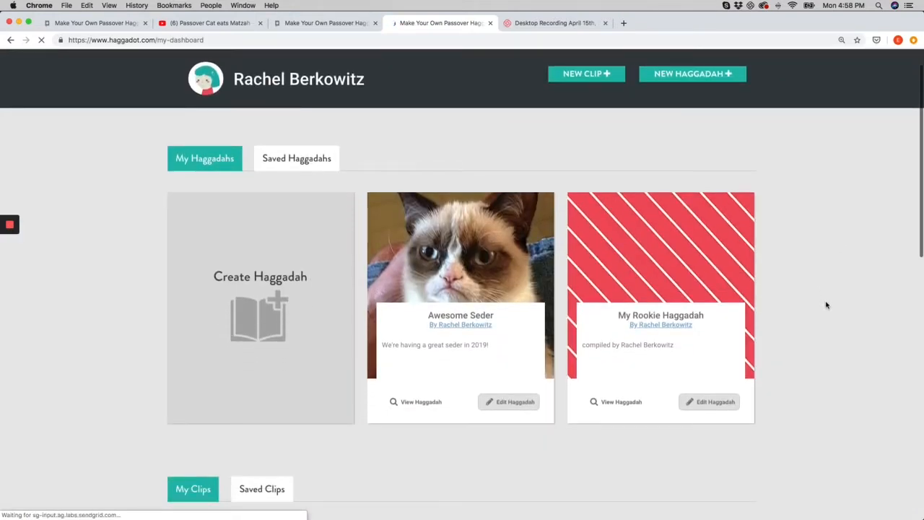
mouse_move(501, 295)
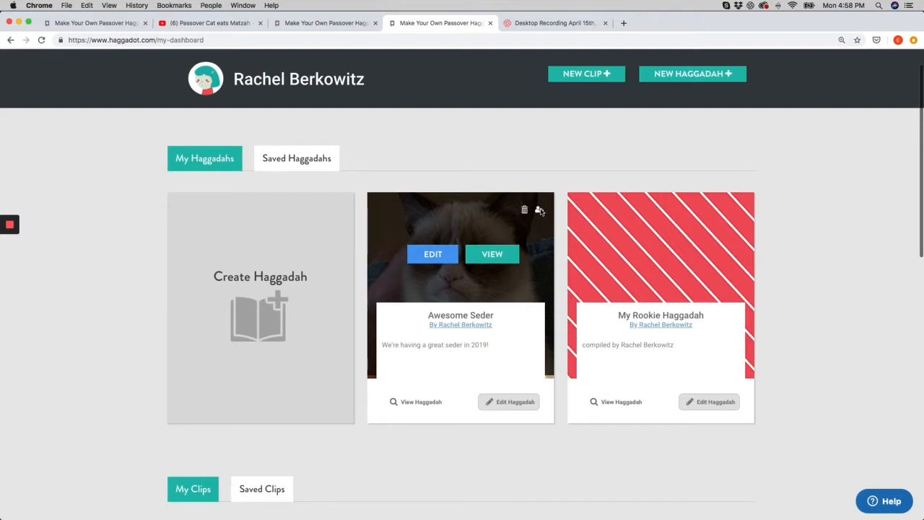
Switch to the Saved Haggadahs tab and browse down through the My Clips section
left_click(296, 158)
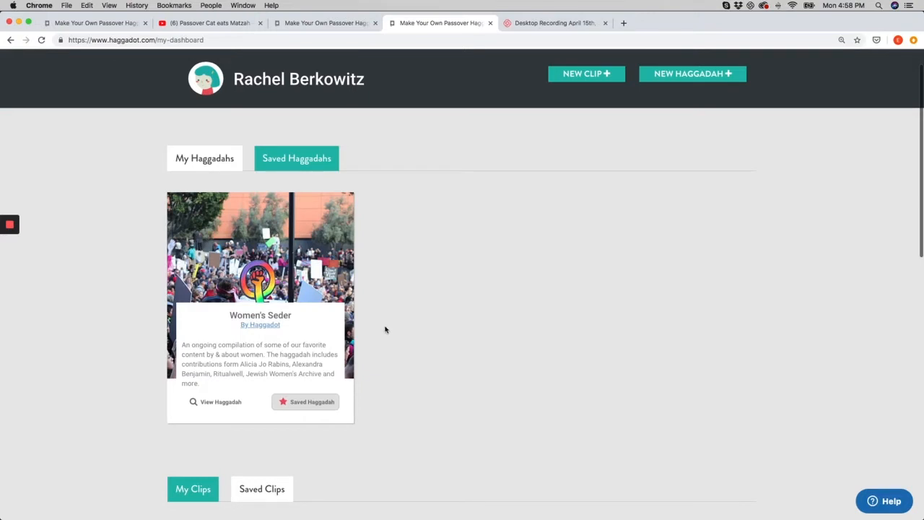
scroll(411, 349, "down", 3)
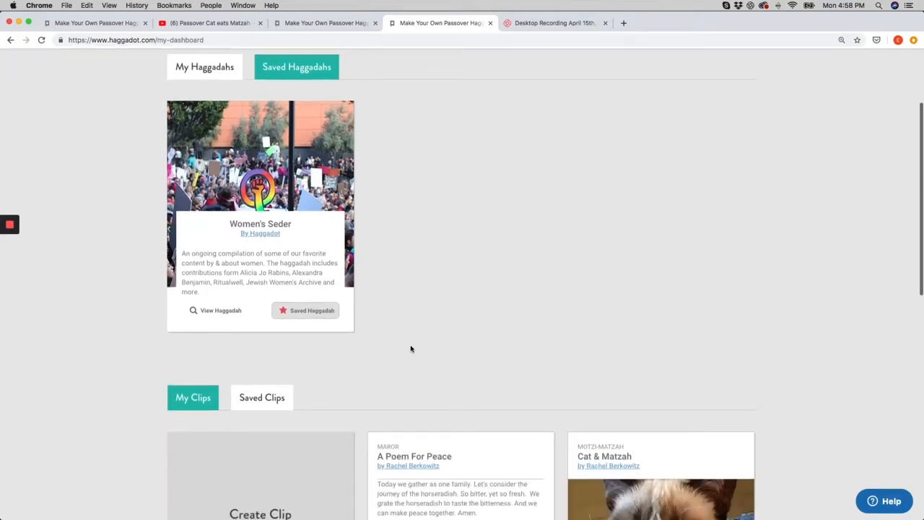
scroll(412, 352, "down", 1)
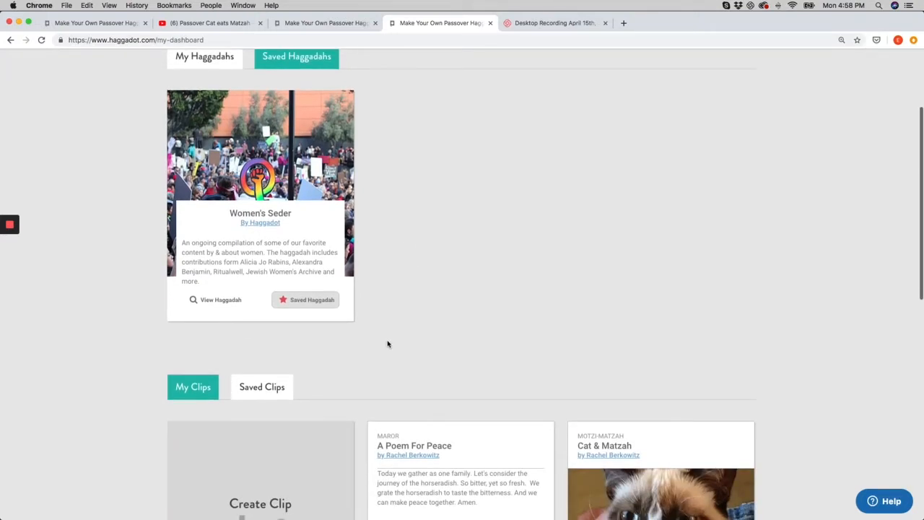
scroll(310, 309, "down", 1)
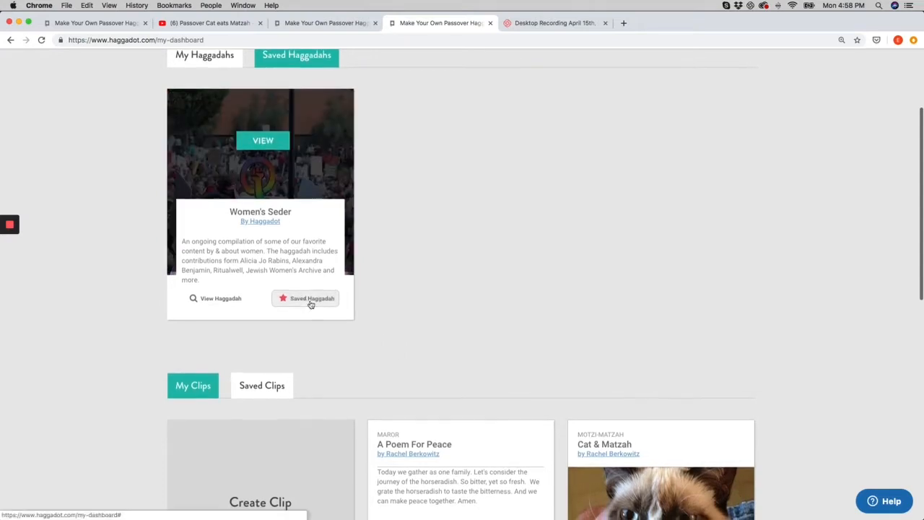
scroll(369, 371, "down", 4)
scroll(369, 366, "down", 6)
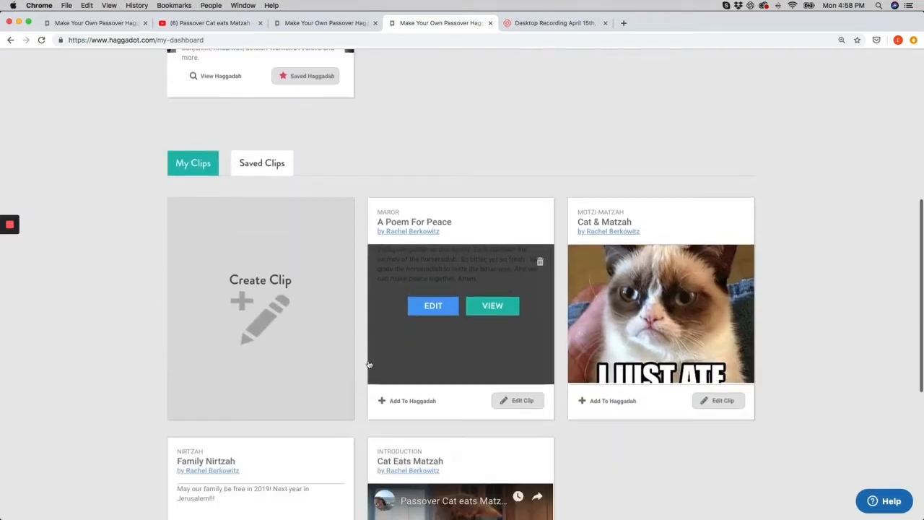
scroll(352, 344, "down", 1)
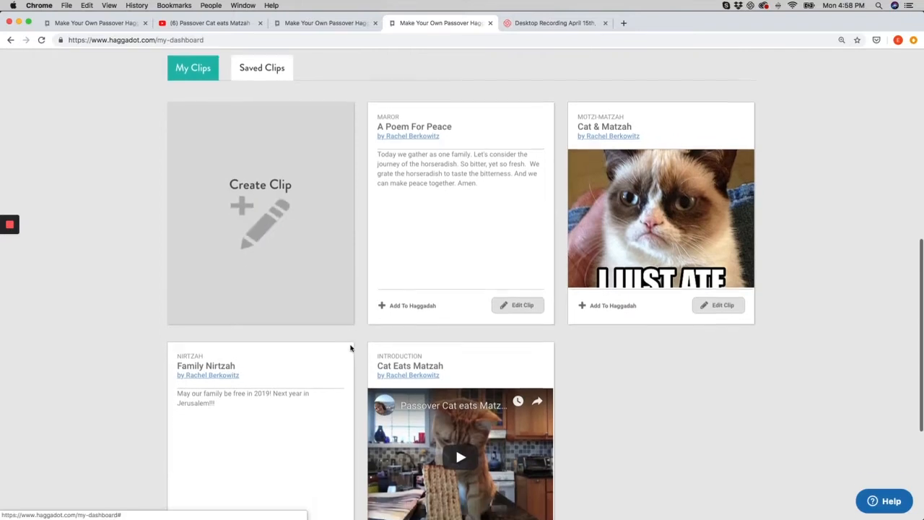
Browse the Saved Clips tab, then return to the top of the dashboard
left_click(255, 63)
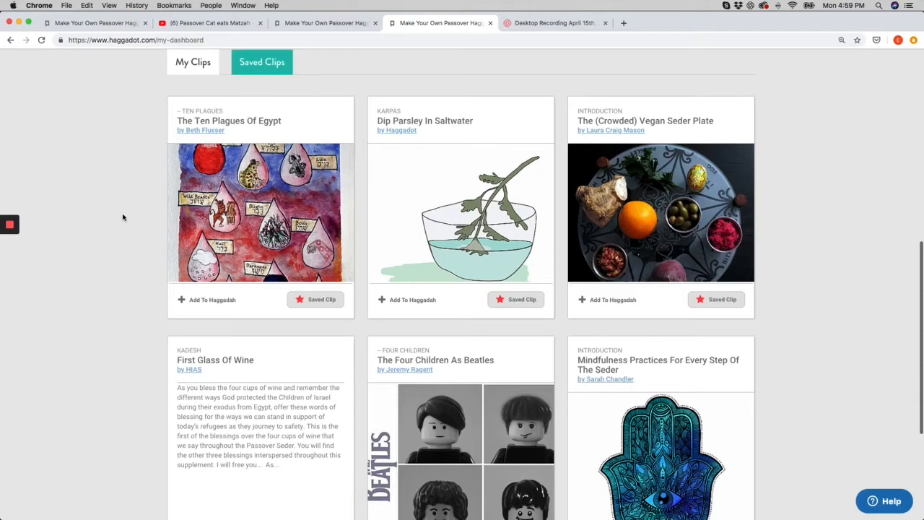
scroll(122, 216, "down", 3)
scroll(120, 215, "up", 2)
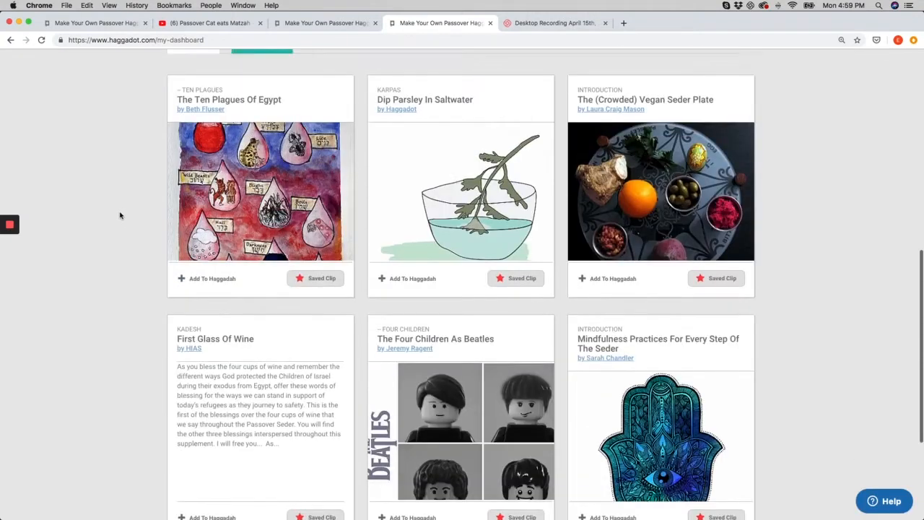
scroll(115, 215, "up", 6)
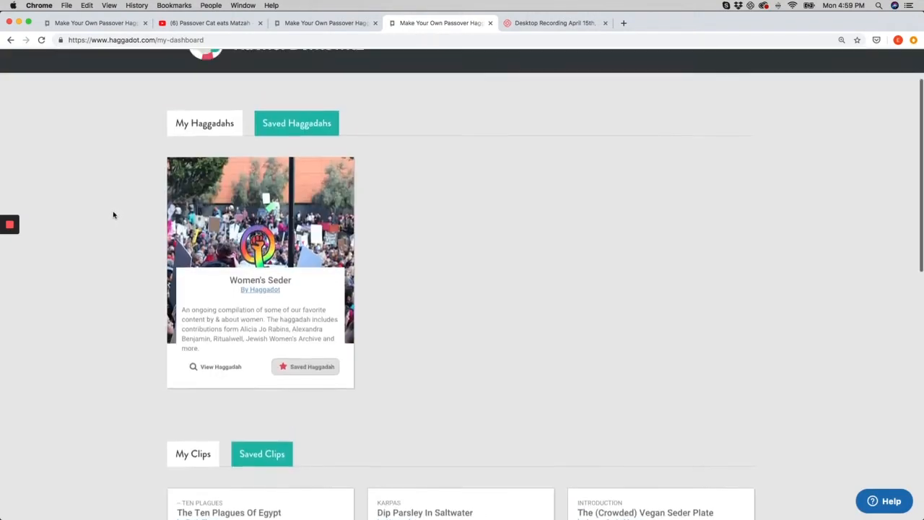
scroll(113, 214, "up", 2)
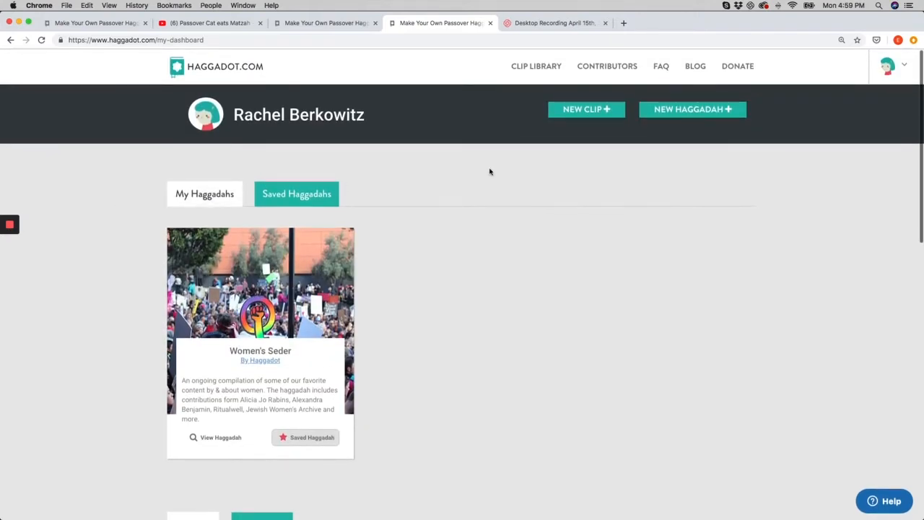
Start a new haggadah and title it Family Seder 2019
left_click(696, 111)
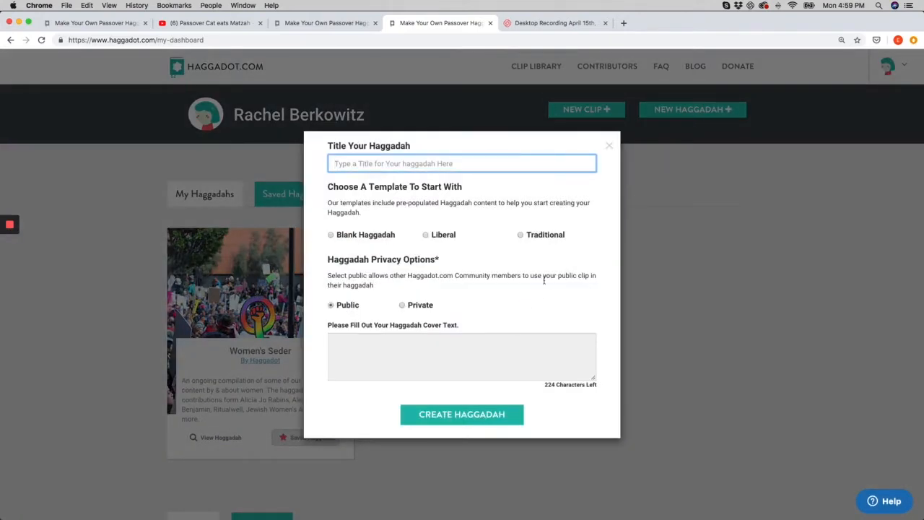
type("Fam")
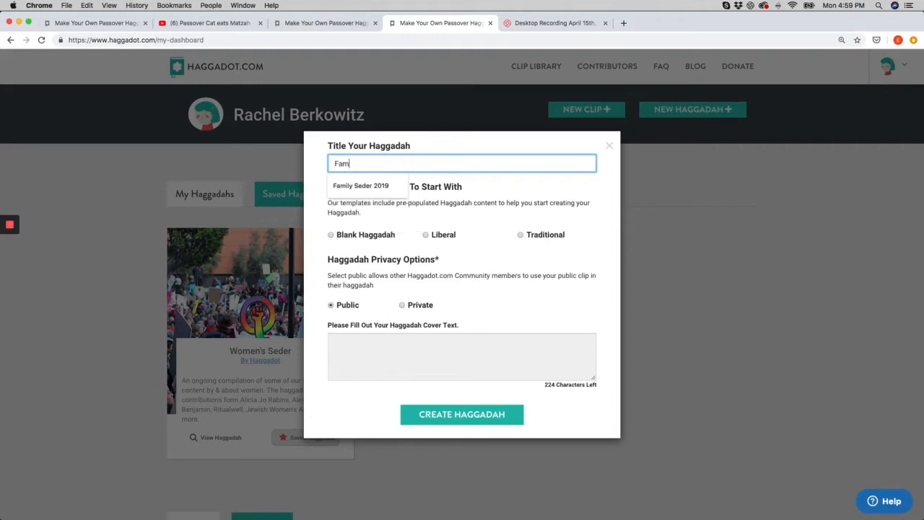
type("ily")
key("Down")
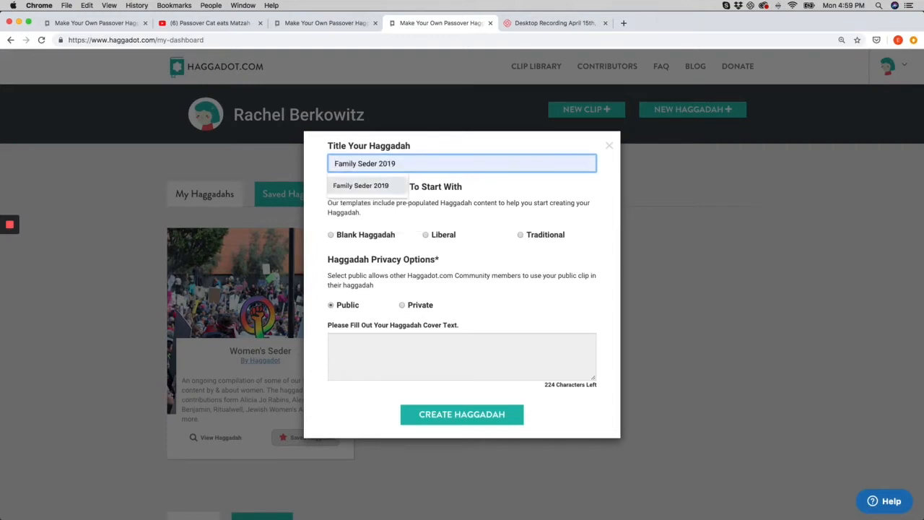
left_click(530, 201)
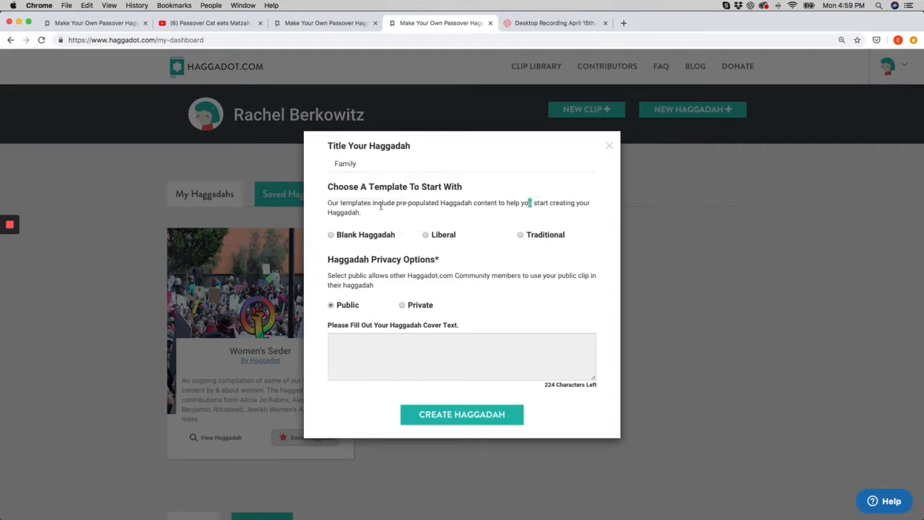
left_click(362, 169)
left_click(373, 187)
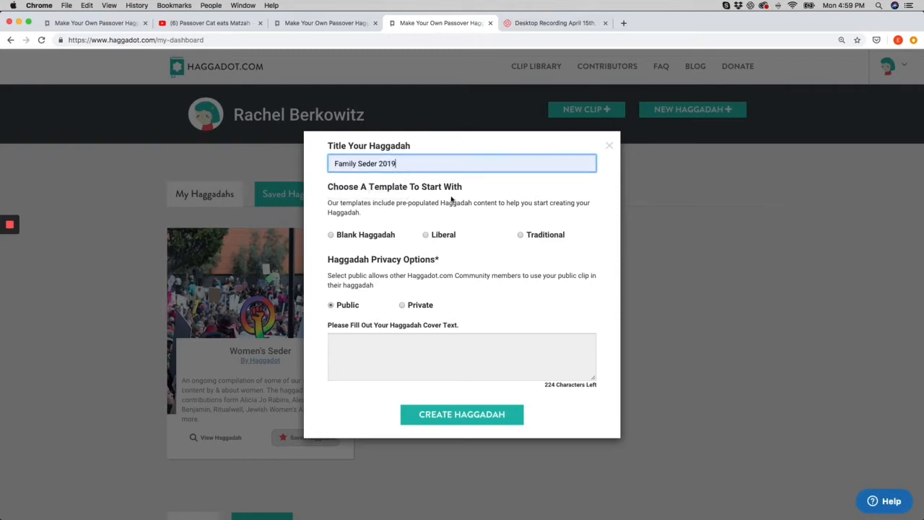
left_click(435, 249)
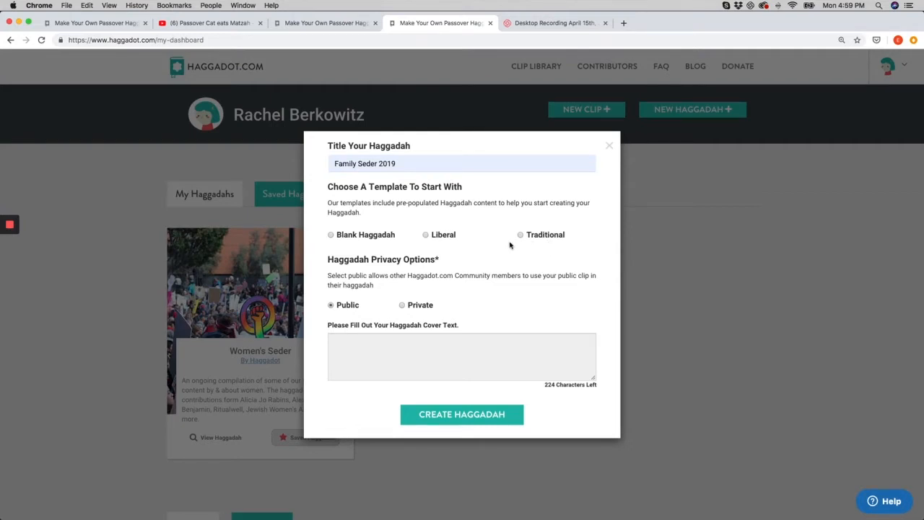
Choose the Liberal template, enter the cover text "A great family haggadah for all of us in 2019", and create the haggadah
left_click(426, 235)
left_click(352, 347)
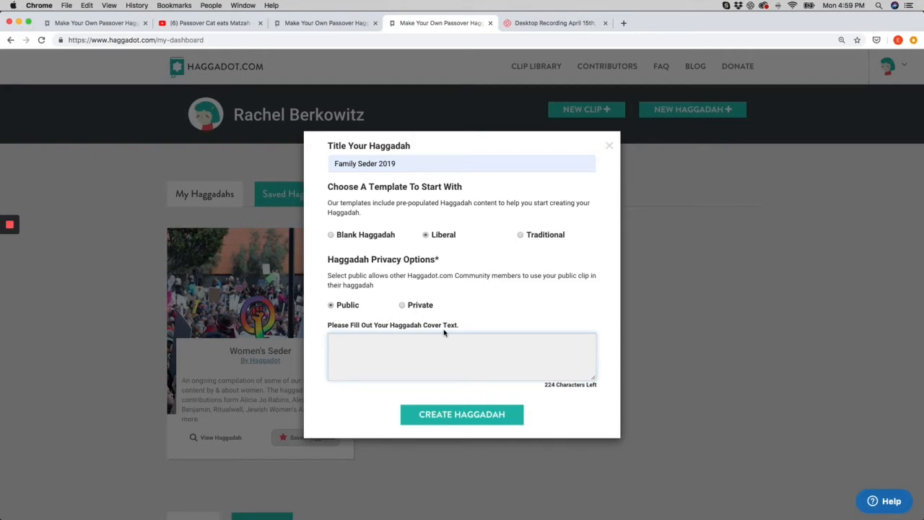
type("A great family haggadah for ")
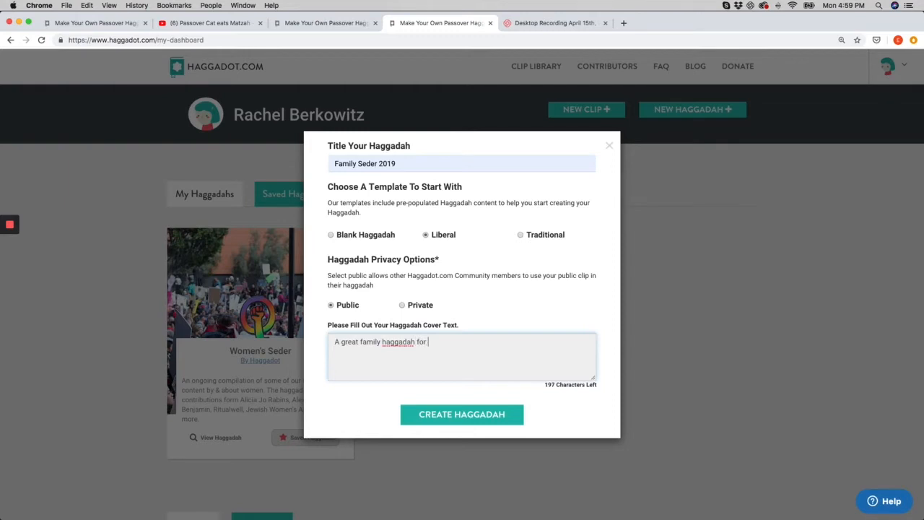
type("all of us in 2019")
left_click(467, 415)
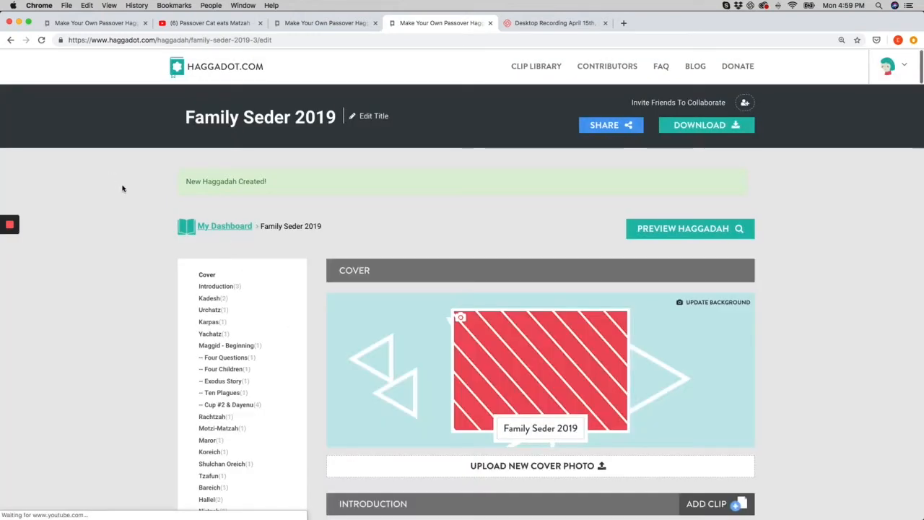
Open the title editing and collaborator invitation dialogs and close each without changes
left_click(373, 118)
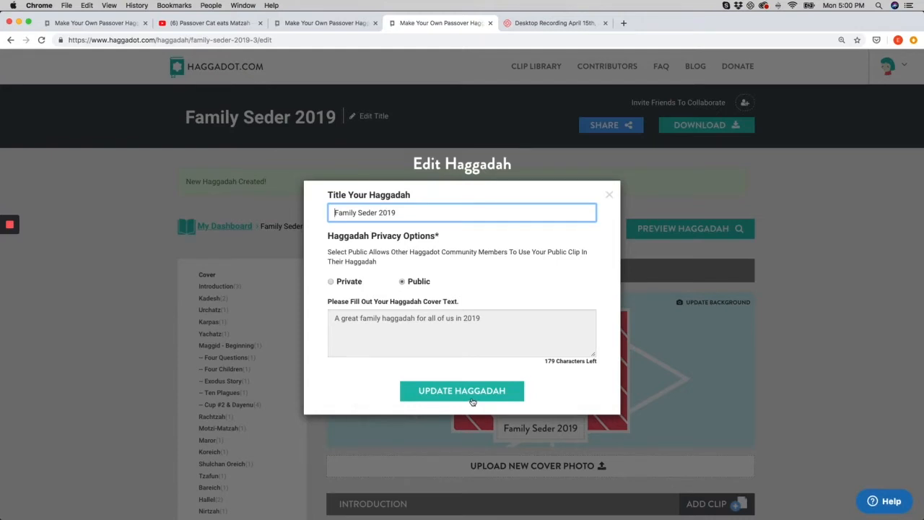
left_click(609, 195)
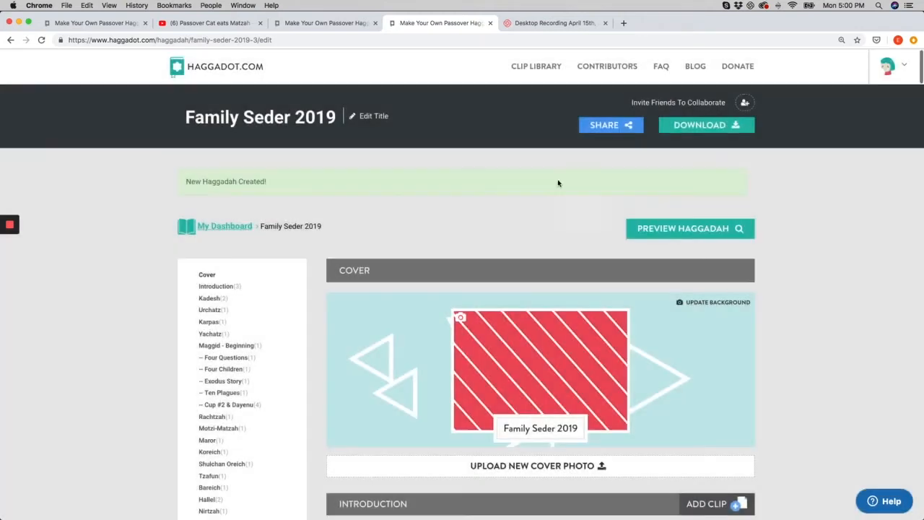
left_click(745, 103)
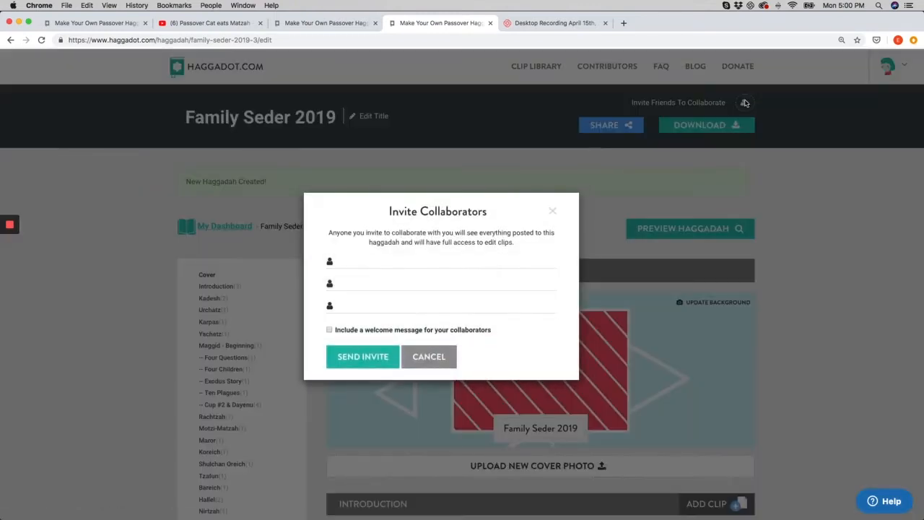
left_click(553, 211)
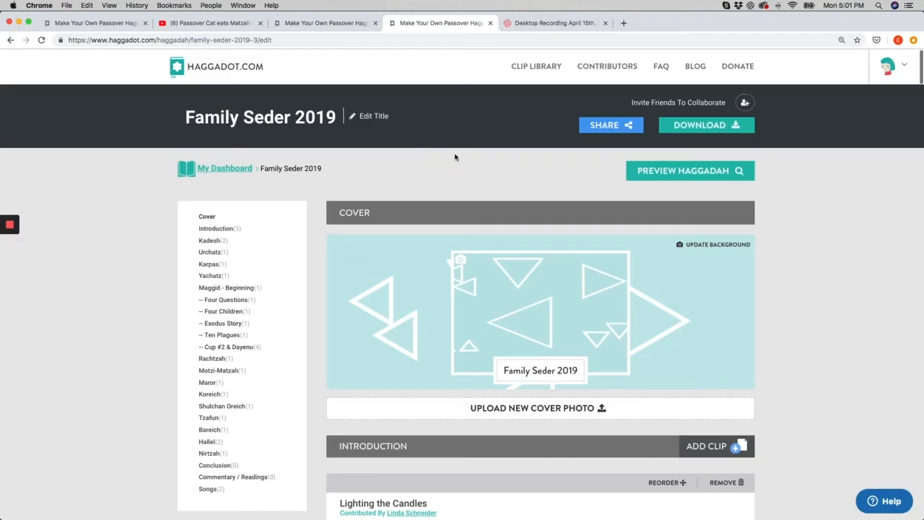
Upload the matzah image from the Desktop as the cover photo
left_click(460, 261)
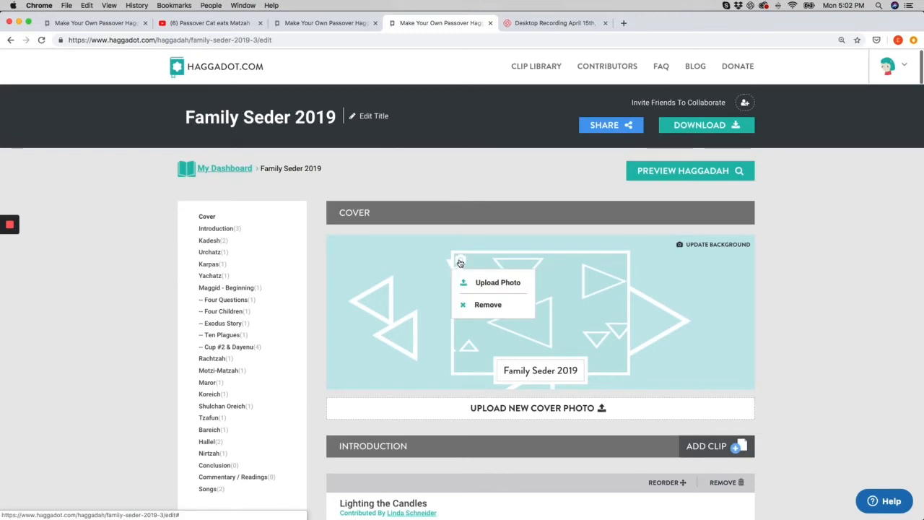
left_click(482, 285)
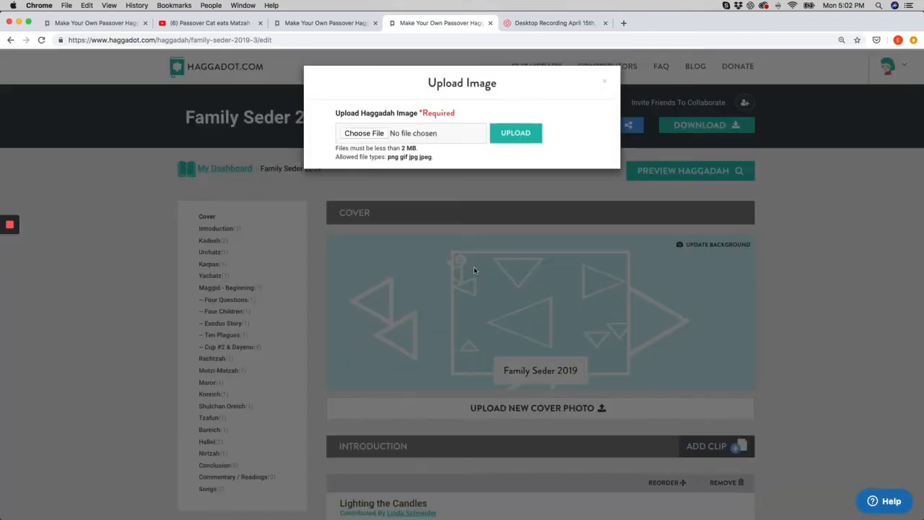
left_click(356, 133)
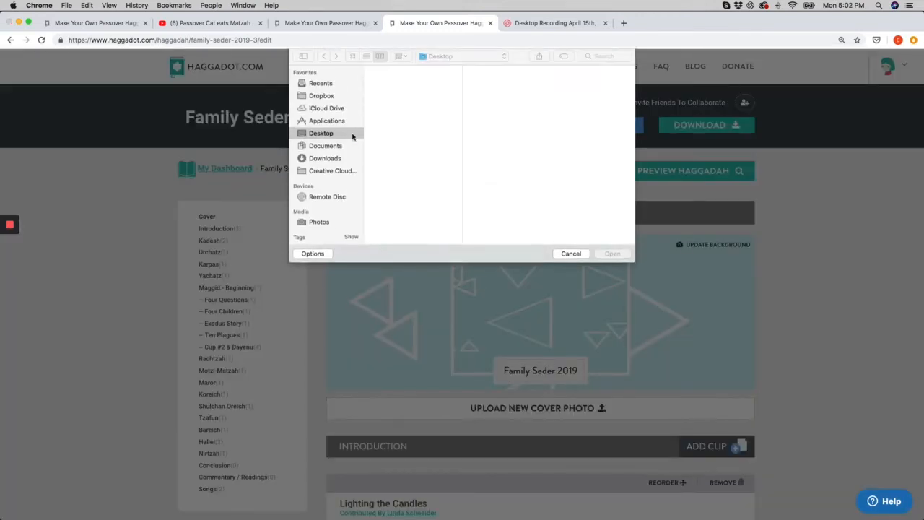
left_click(387, 88)
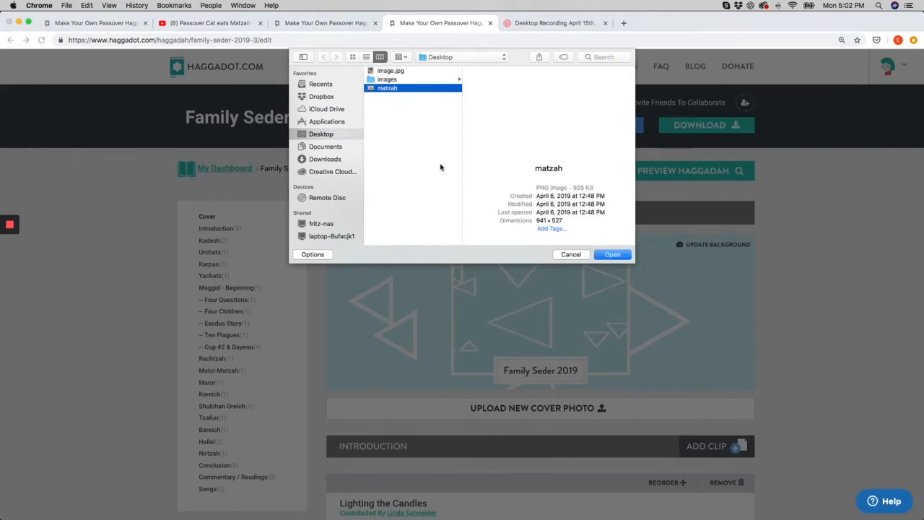
left_click(611, 255)
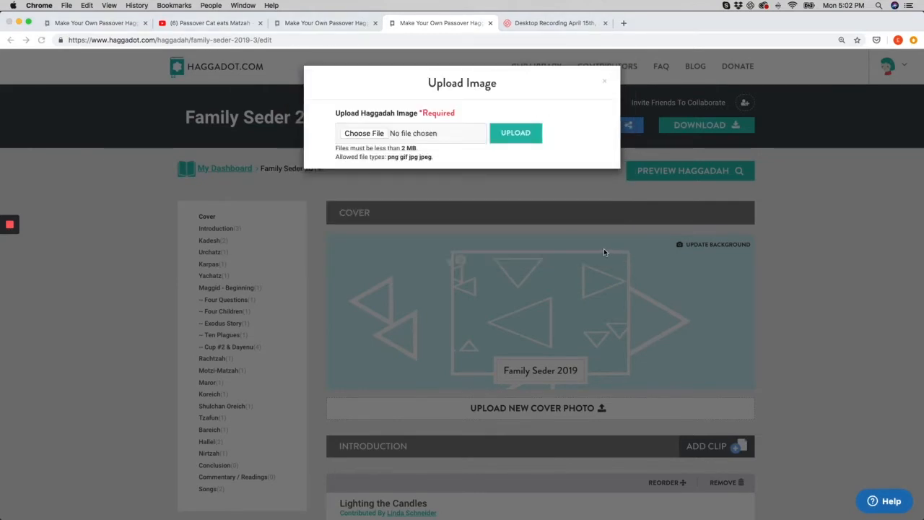
left_click(516, 134)
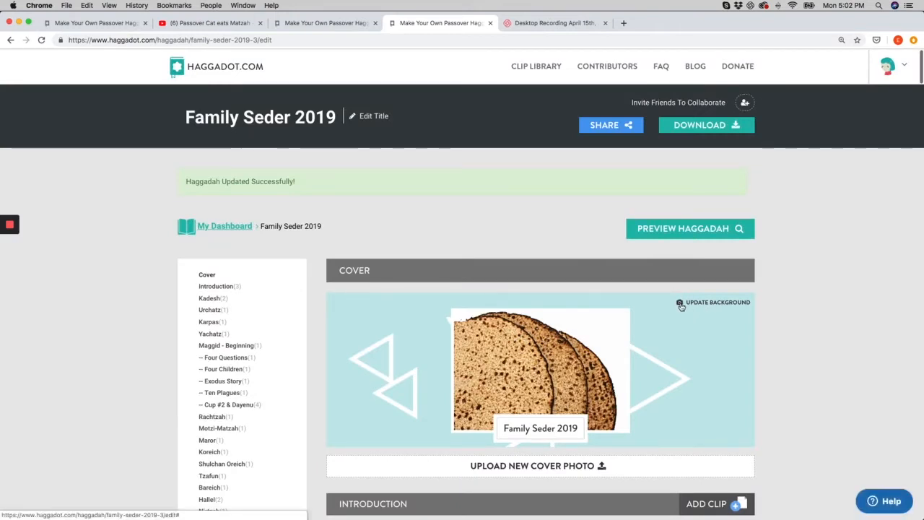
Change the cover background to the red diagonal-striped pattern and save the haggadah
left_click(680, 304)
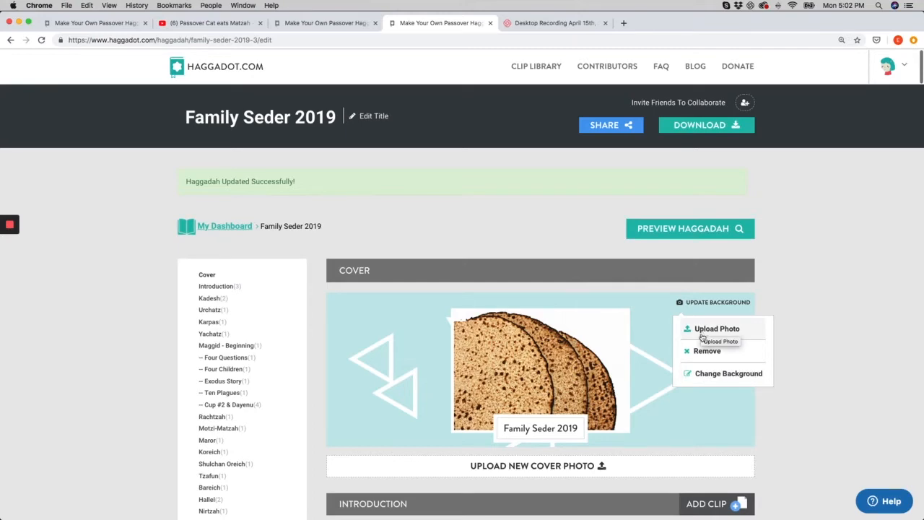
left_click(702, 373)
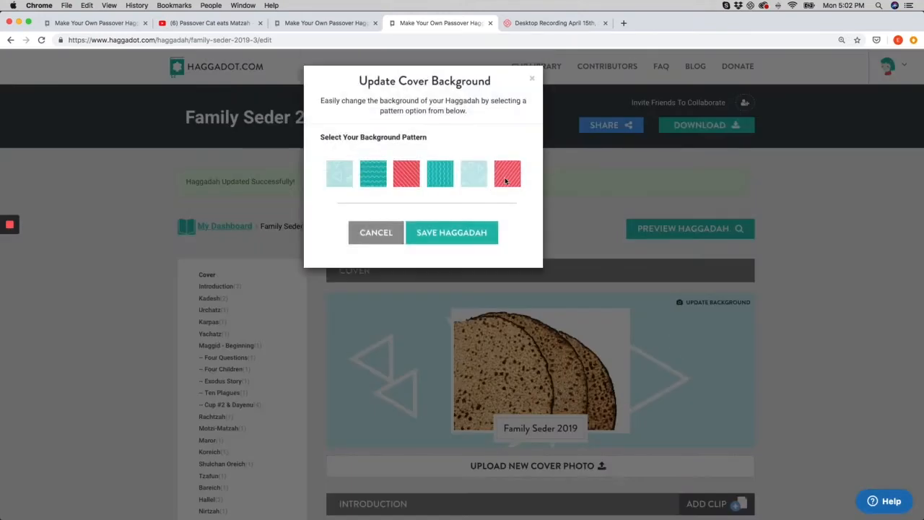
left_click(505, 182)
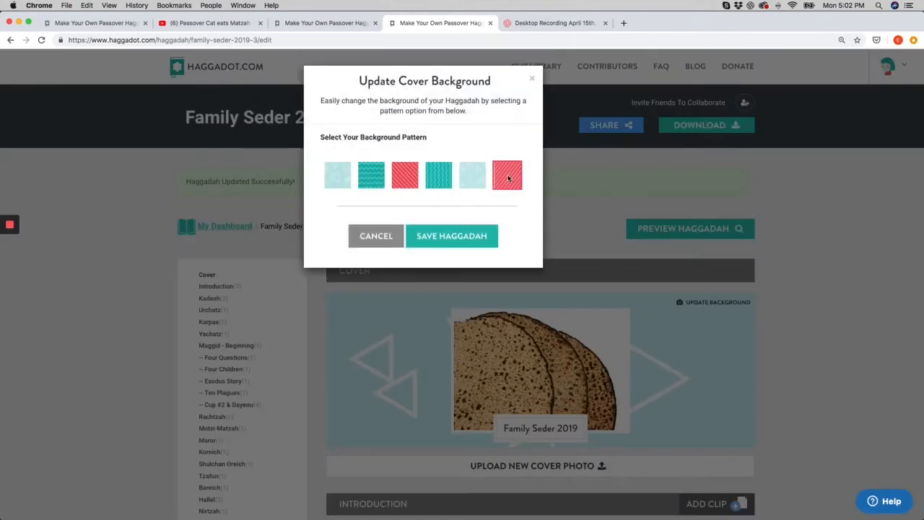
left_click(447, 238)
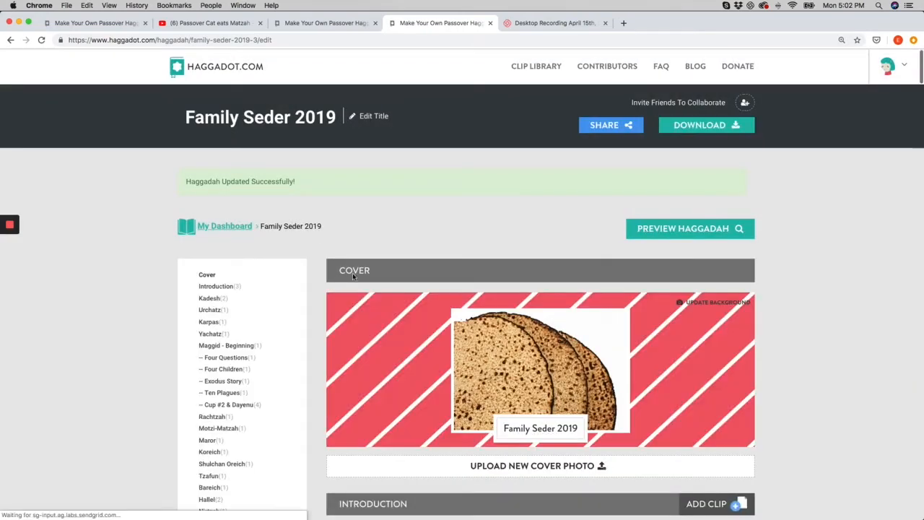
Open the clip picker for the Motzi-Matzah section and select the Cat & Matzah clip from My Clips
scroll(375, 335, "down", 5)
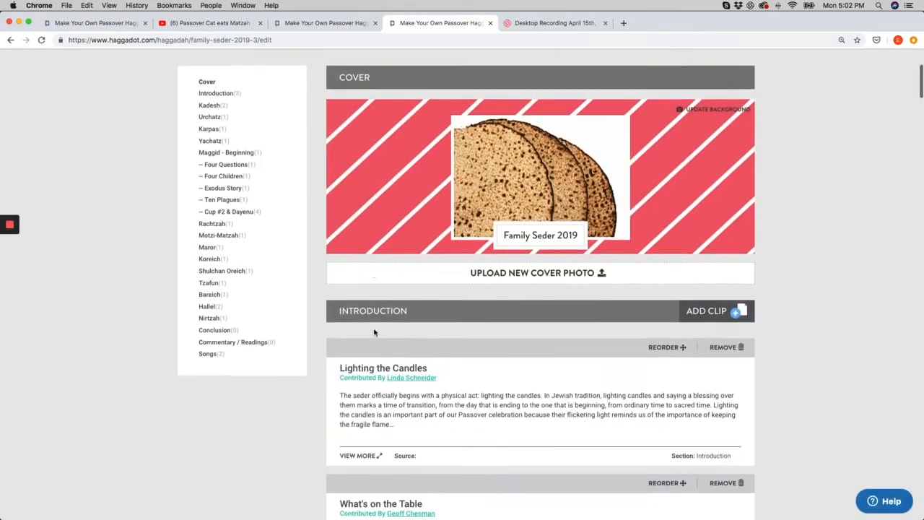
scroll(374, 332, "down", 1)
scroll(371, 329, "down", 15)
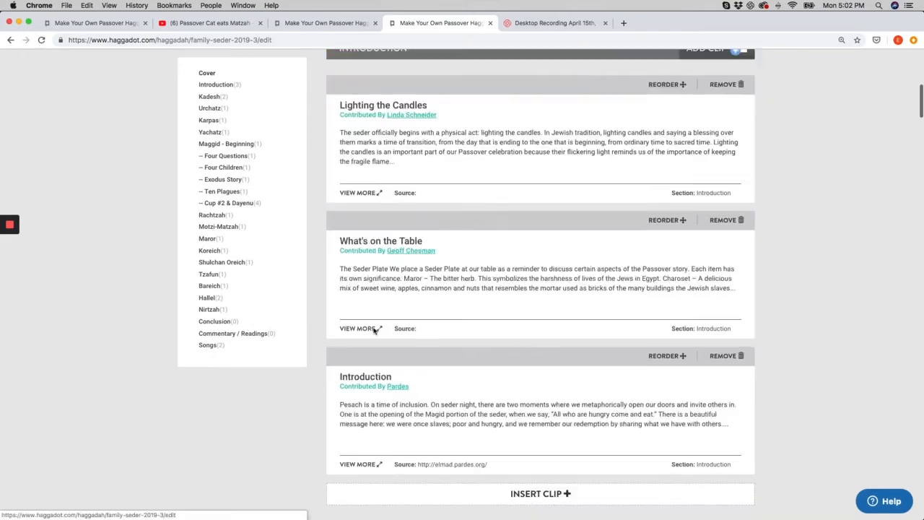
scroll(374, 332, "down", 3)
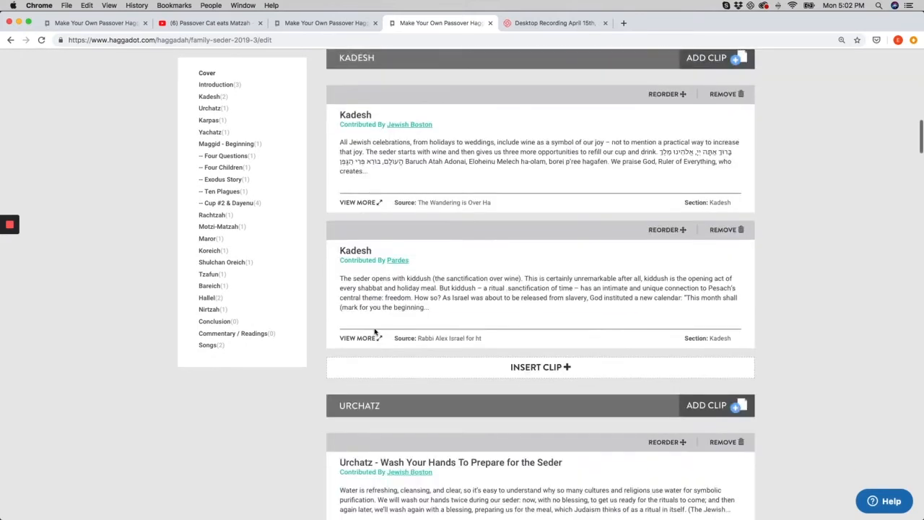
left_click(227, 228)
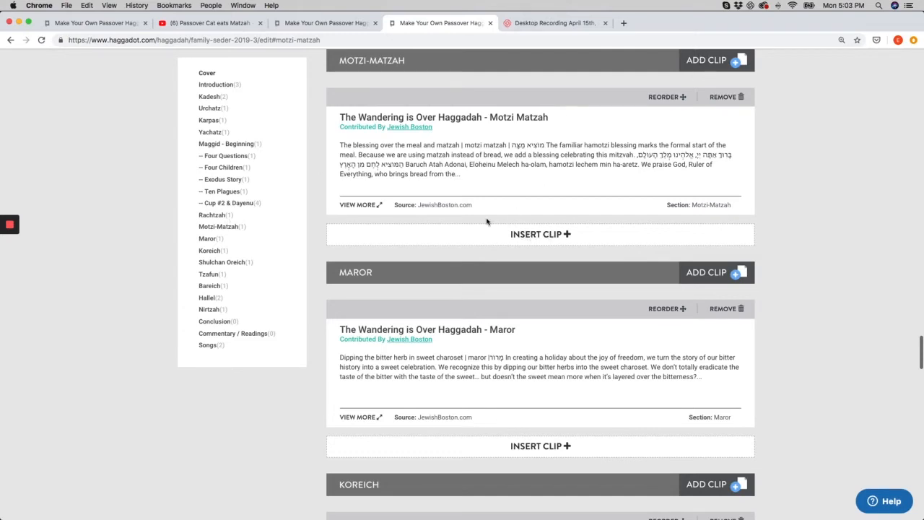
left_click(540, 236)
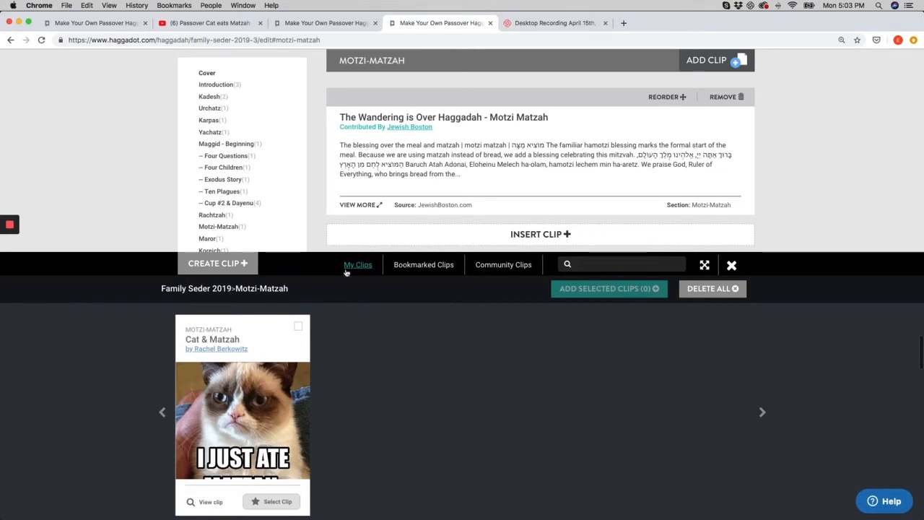
mouse_move(267, 407)
left_click(253, 424)
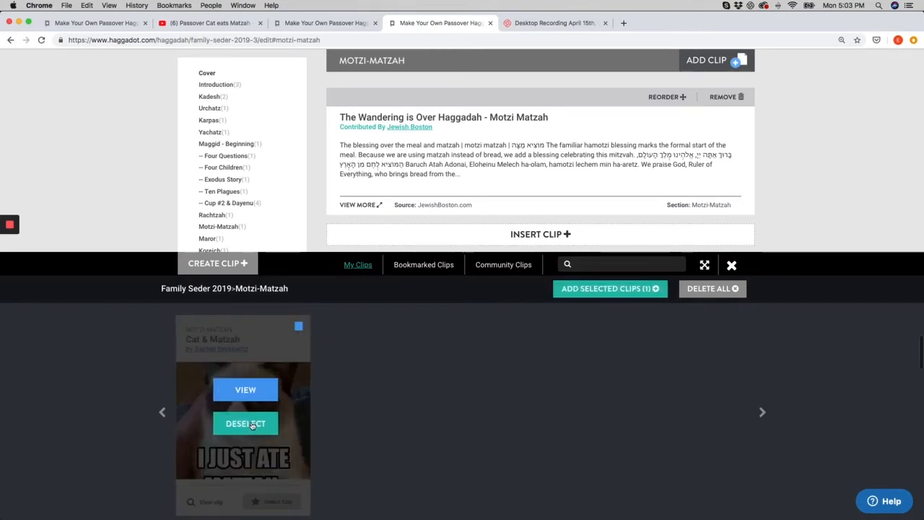
Select the Matza Eating Meditation community clip and add both selected clips to the Motzi-Matzah section
left_click(431, 267)
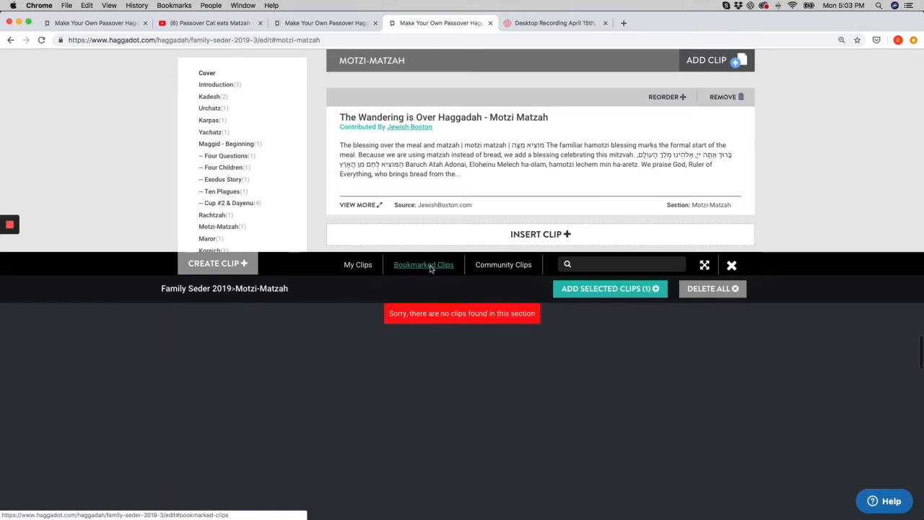
left_click(504, 266)
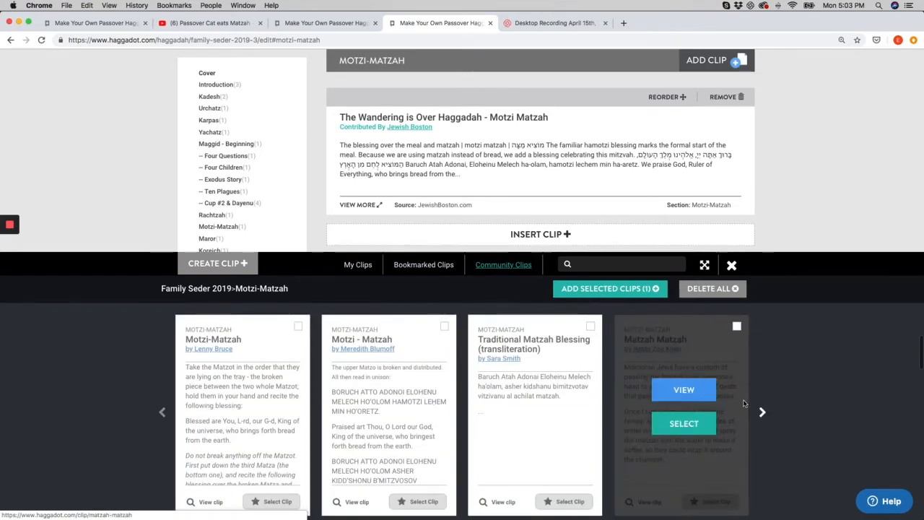
left_click(761, 413)
left_click(762, 413)
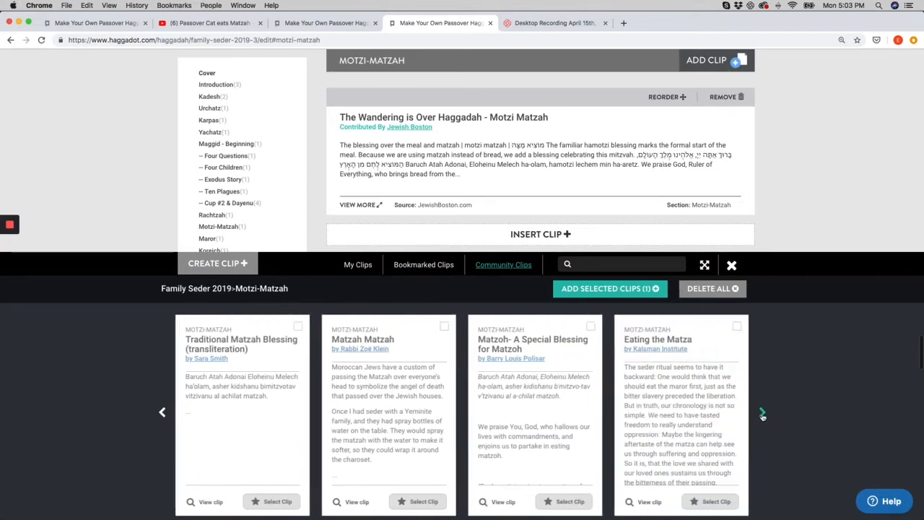
left_click(761, 413)
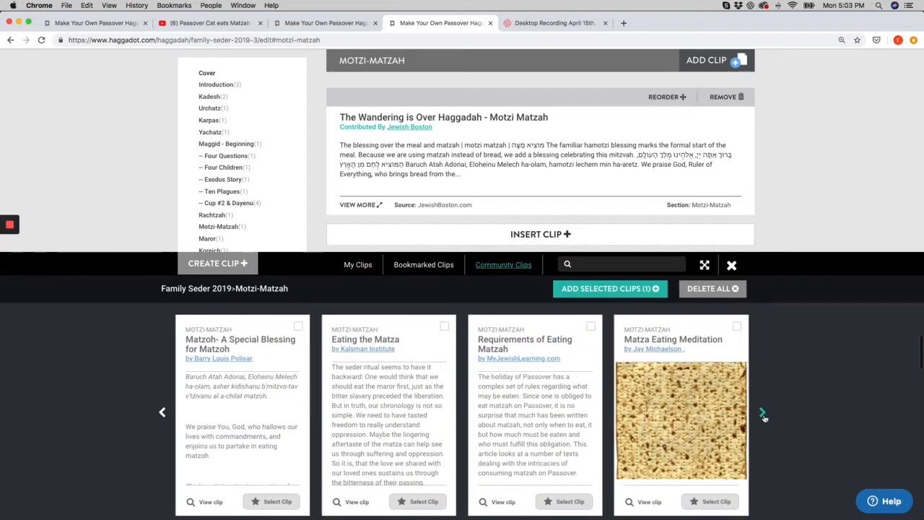
left_click(762, 413)
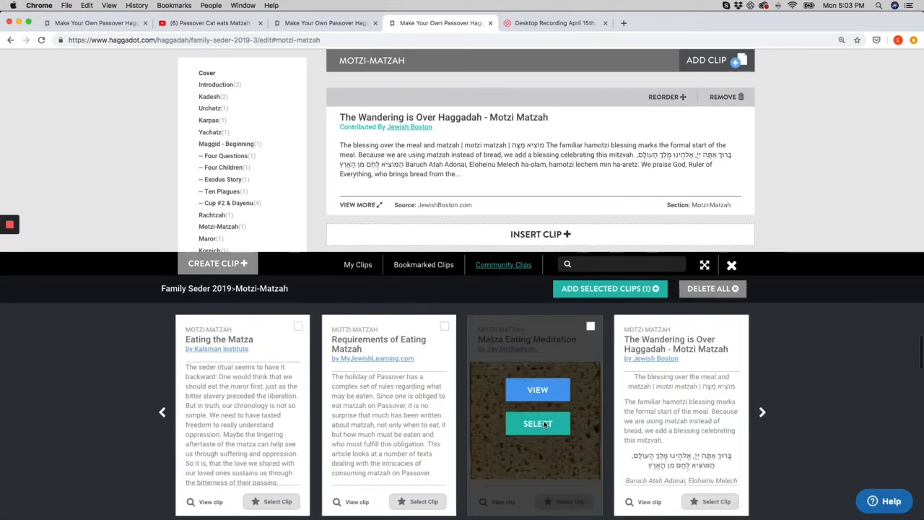
left_click(540, 421)
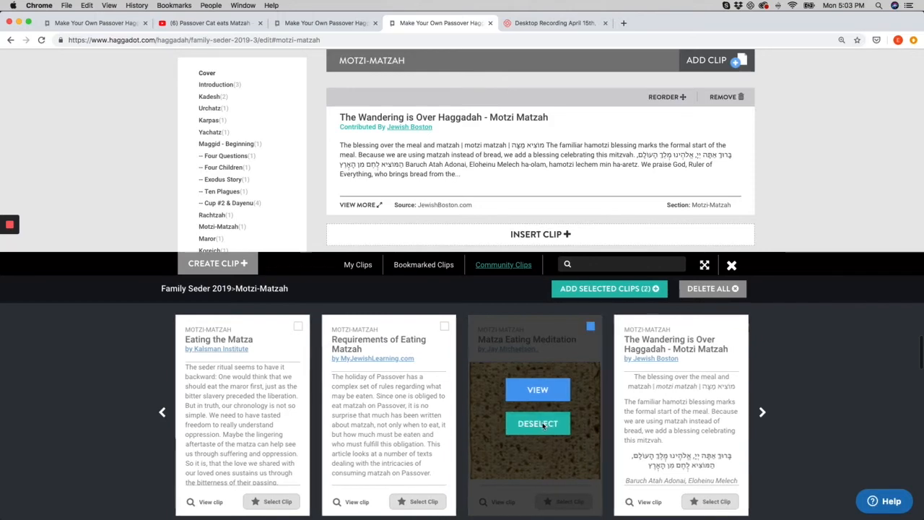
left_click(625, 290)
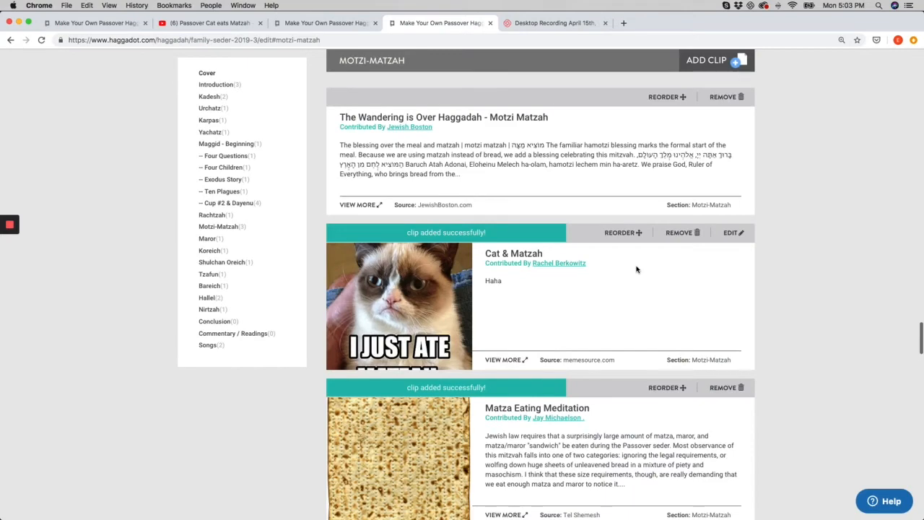
Reorder the Matza Eating Meditation clip so it sits above the Cat & Matzah clip
scroll(588, 380, "down", 1)
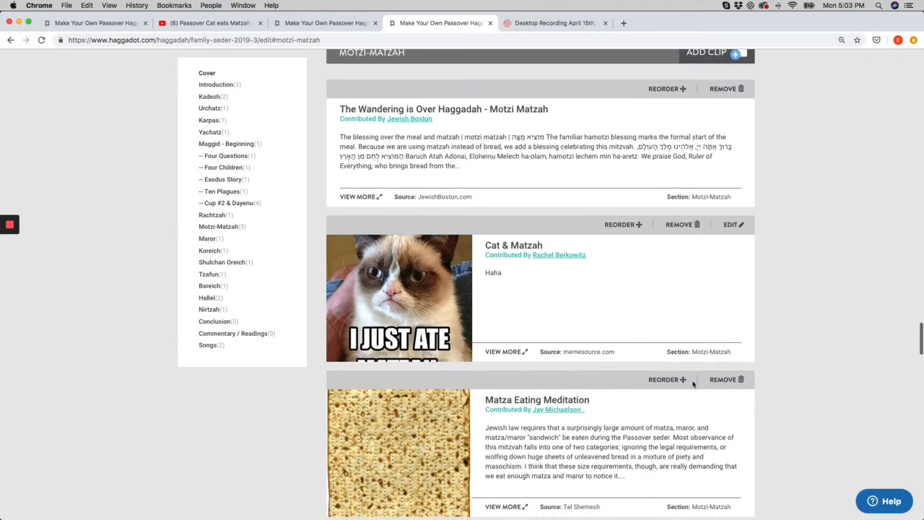
left_click(671, 384)
left_click_drag(597, 388, 674, 243)
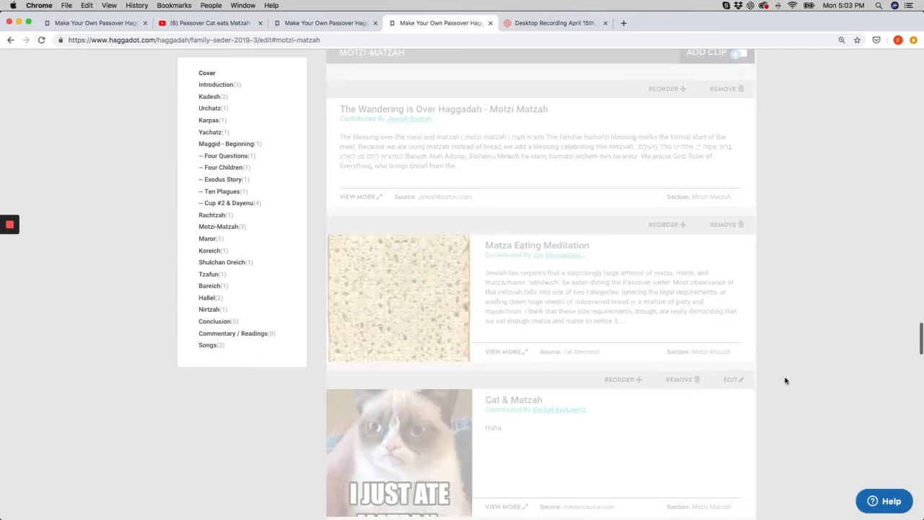
left_click(663, 225)
left_click(530, 306)
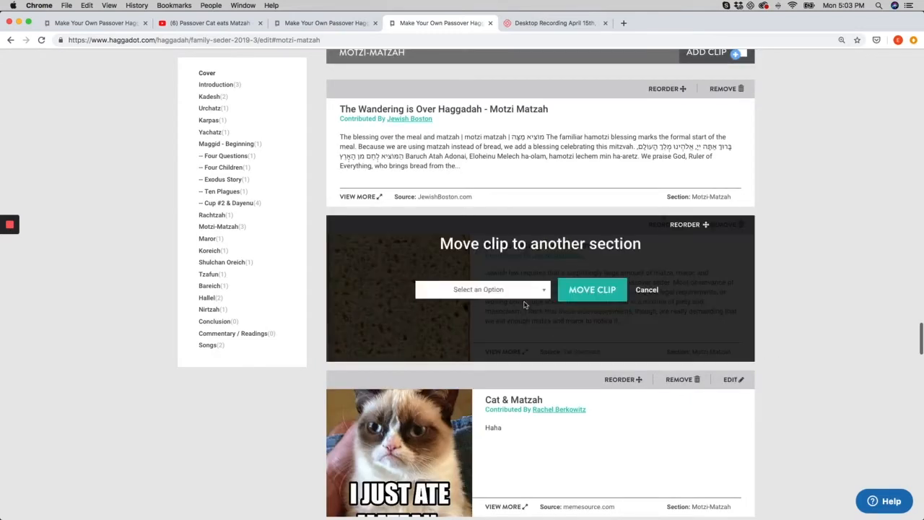
left_click(542, 289)
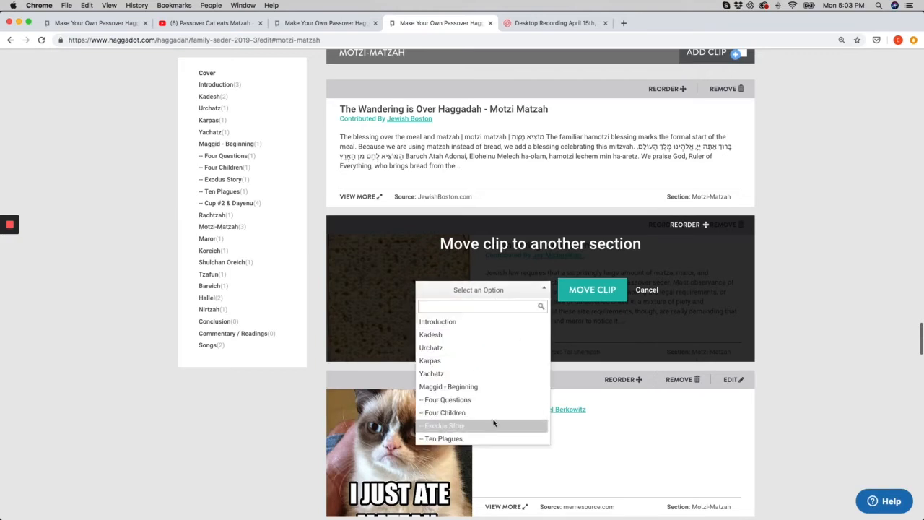
left_click(647, 290)
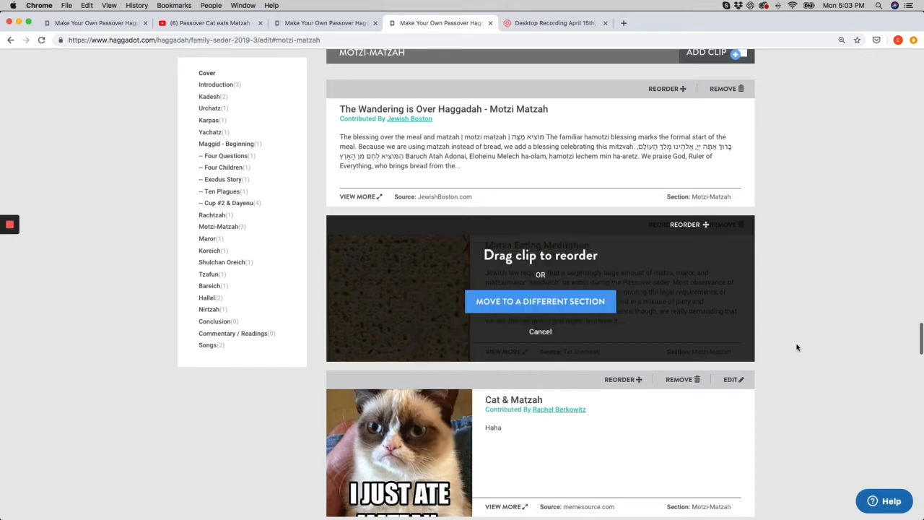
left_click(537, 334)
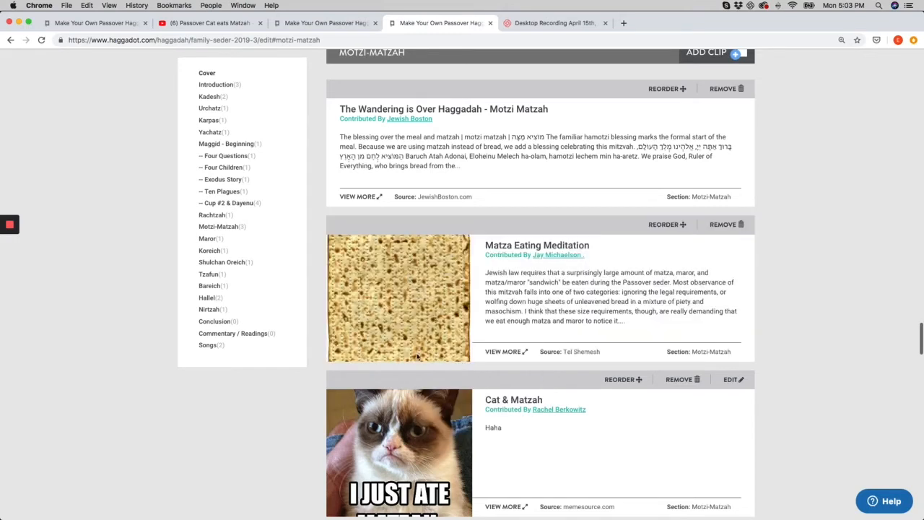
Start creating a new clip in the Nirtzah section titled Nirtzah Thoughts
scroll(412, 402, "down", 5)
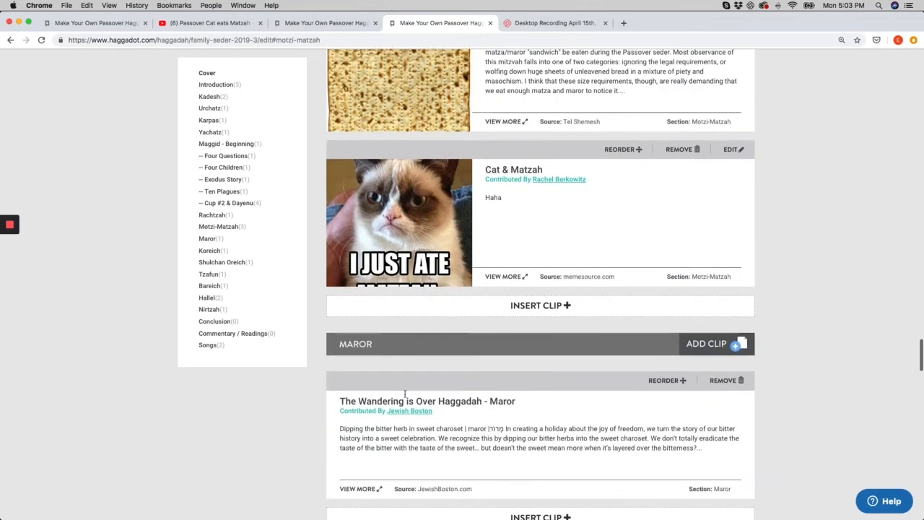
scroll(401, 391, "down", 7)
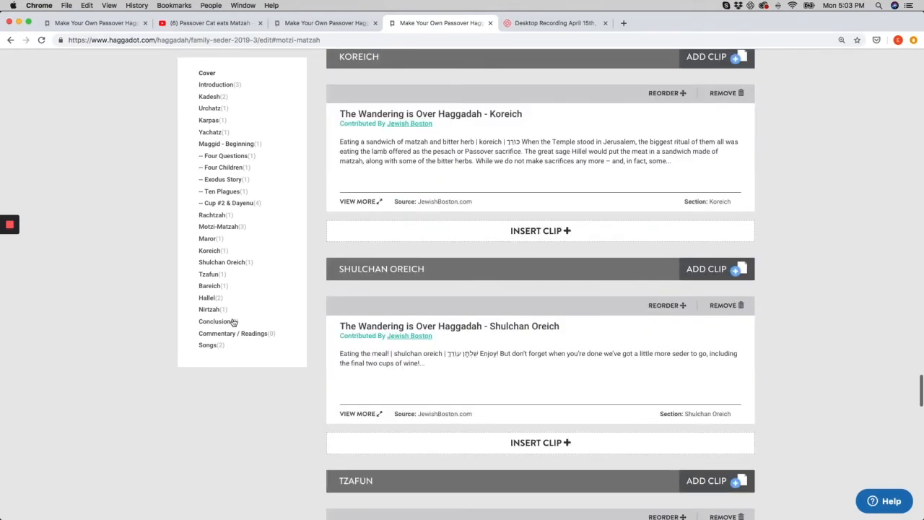
left_click(209, 310)
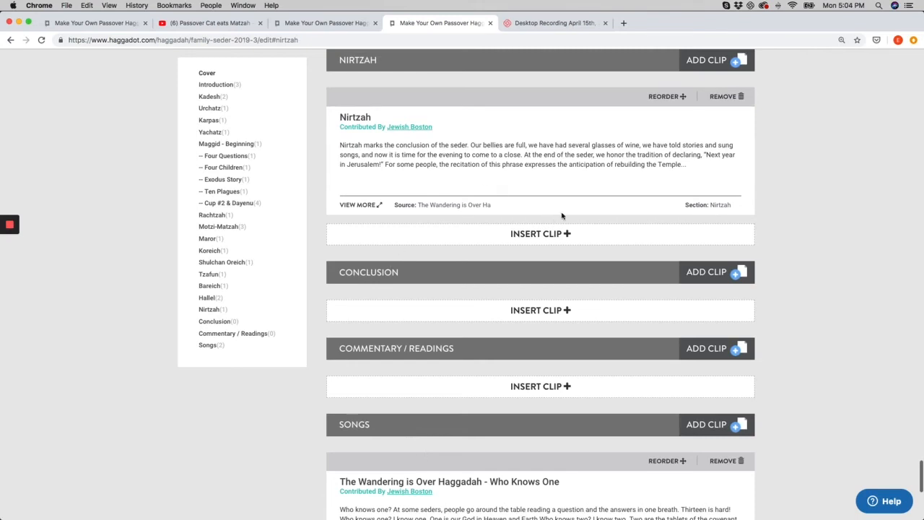
left_click(704, 62)
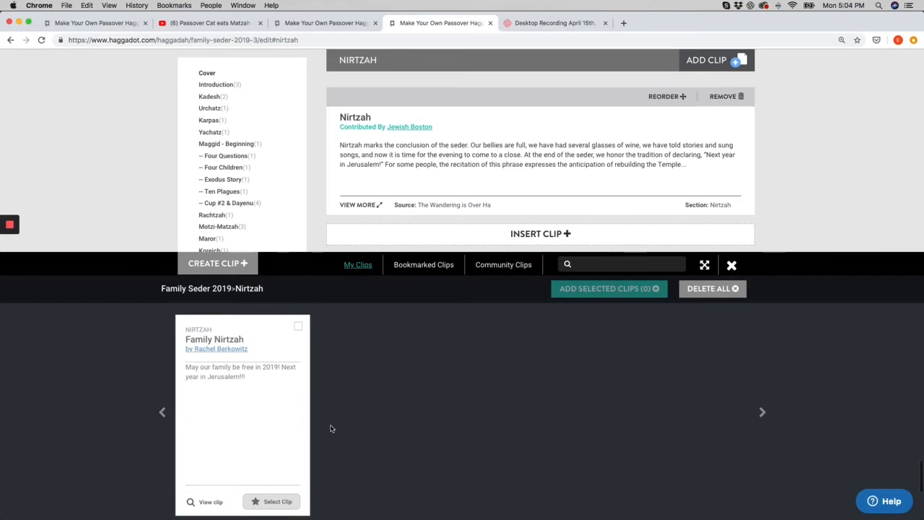
left_click(214, 264)
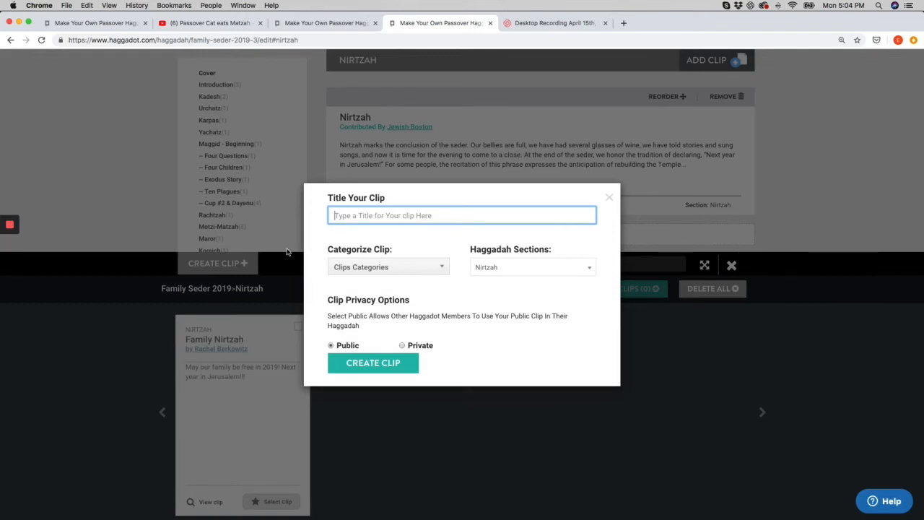
type("Nirtza")
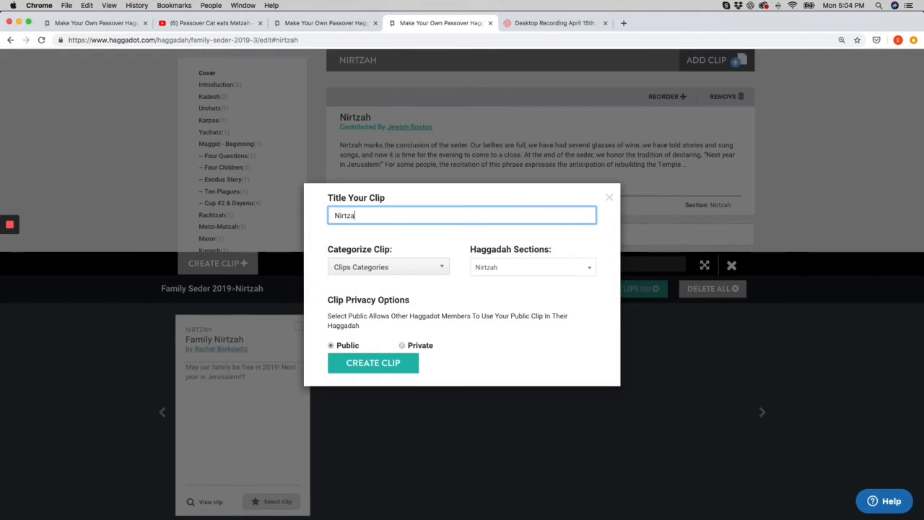
type("h Thoughts")
Categorize the clip under Identity / Social Justice, Poverty / Hunger and Immigration
left_click(415, 272)
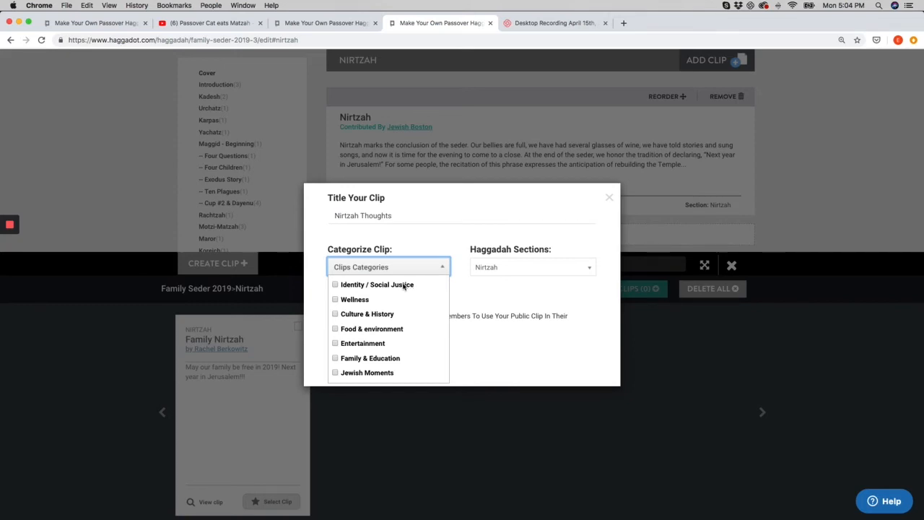
left_click(404, 286)
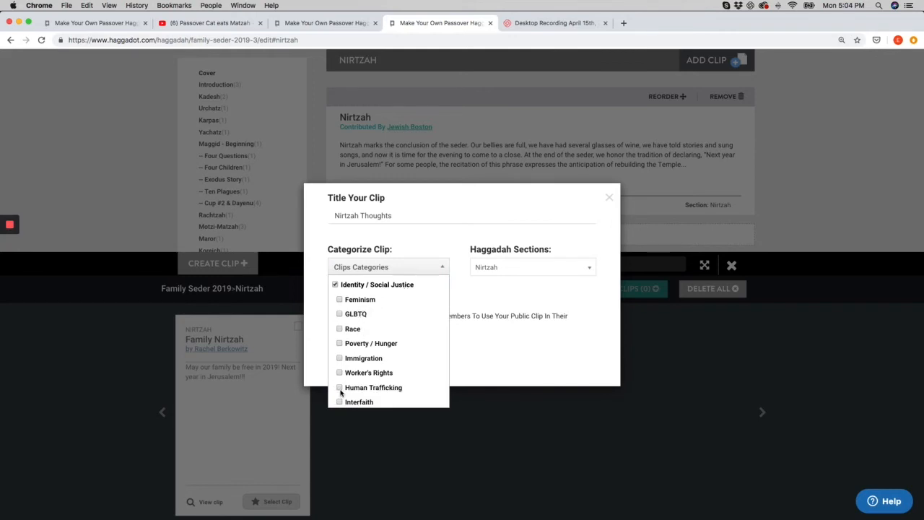
left_click(339, 343)
left_click(339, 358)
left_click(493, 354)
Create the clip as public in the Nirtzah section and place the cursor in its text editor
left_click(508, 268)
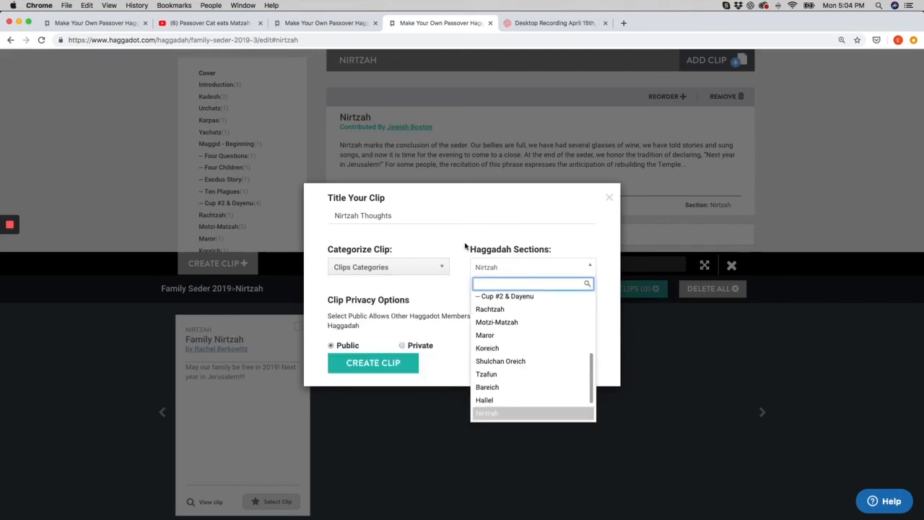
left_click(463, 245)
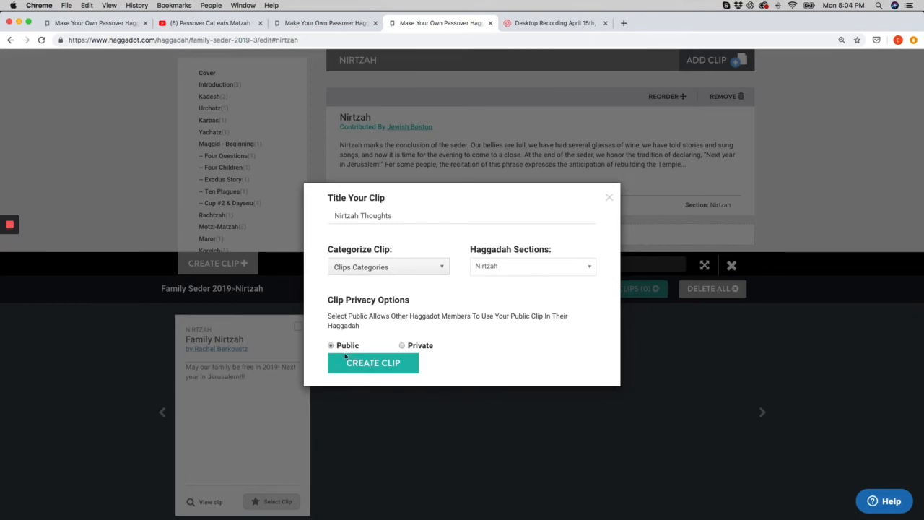
left_click(387, 363)
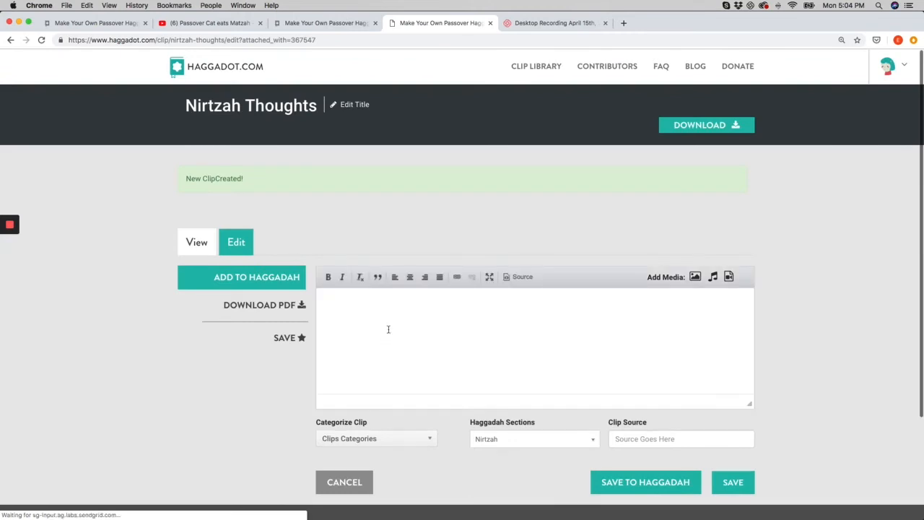
left_click(354, 305)
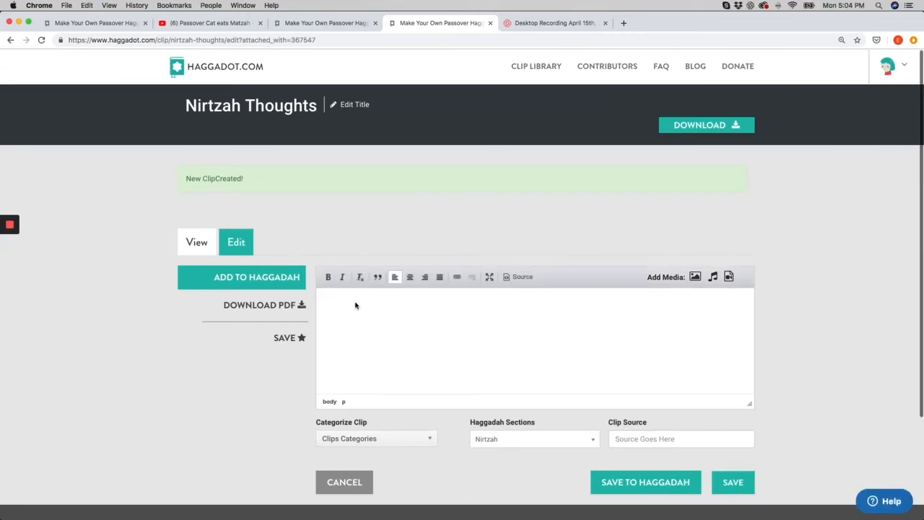
Paste the Zohar sukkah passage into the clip's editor, select it all, and try centre and right alignment before returning to left
key("super+v")
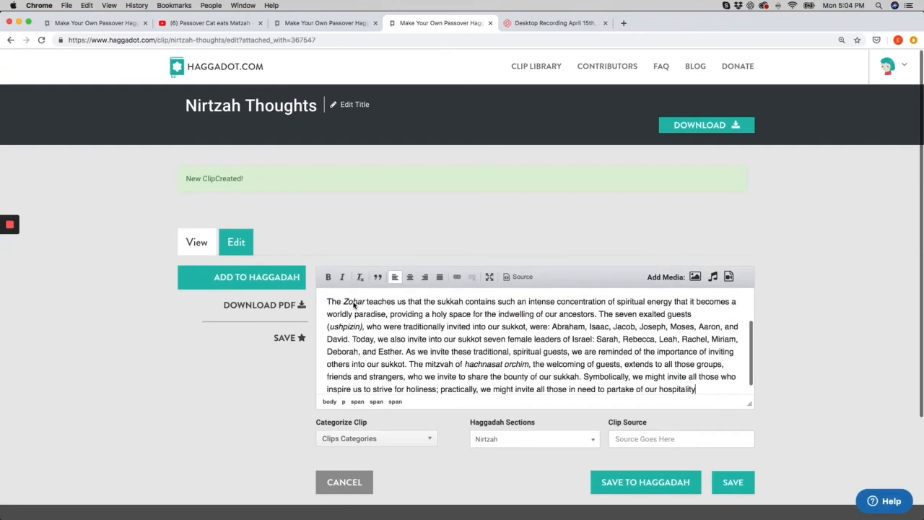
key("super+a")
left_click(410, 278)
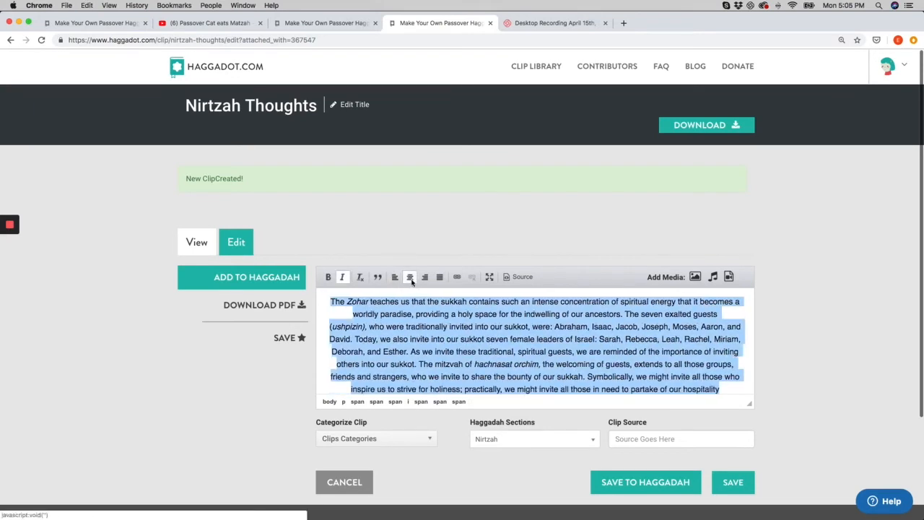
left_click(425, 278)
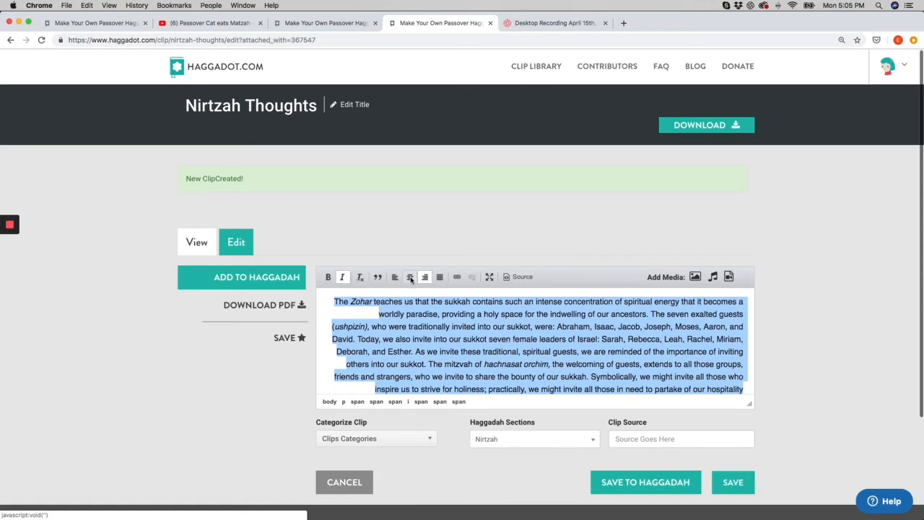
left_click(410, 278)
left_click(394, 277)
Clear the italic formatting from the selected passage, trying the italic and bold toggles on it
left_click(345, 279)
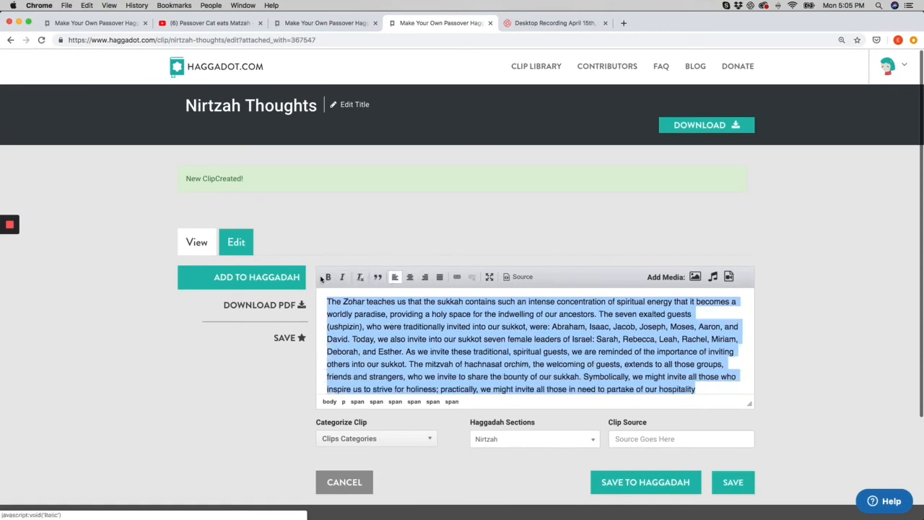
left_click(342, 279)
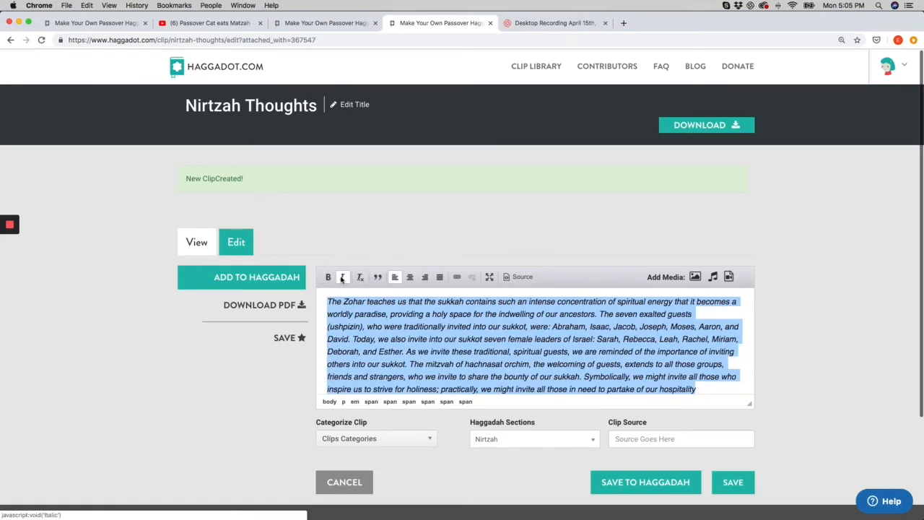
left_click(342, 279)
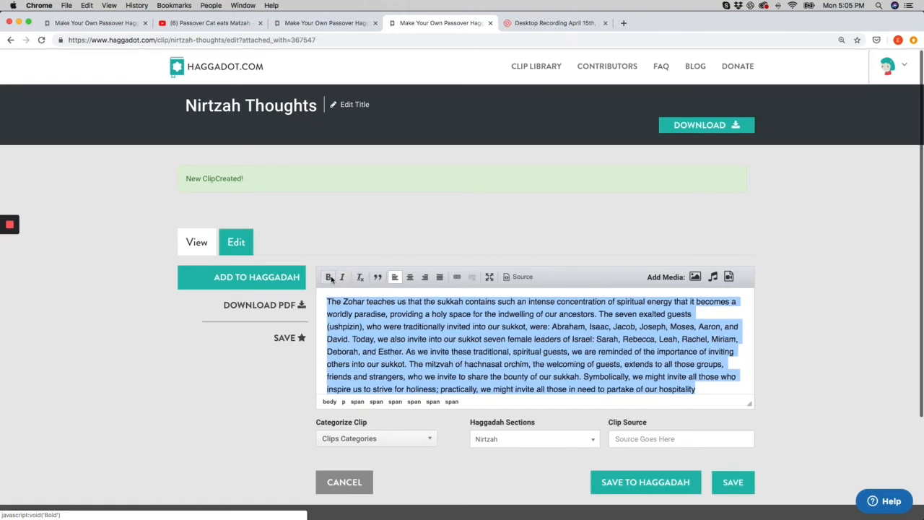
left_click(329, 279)
left_click(330, 279)
left_click(329, 238)
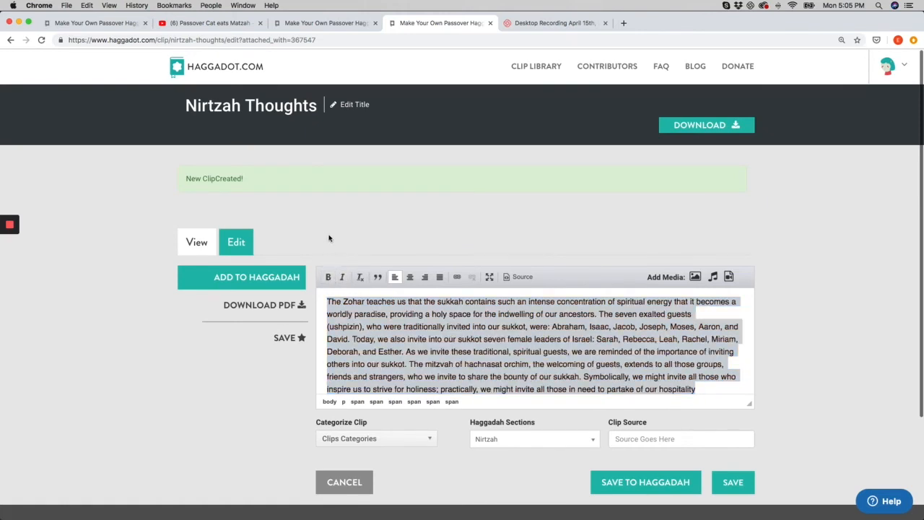
Set the clip source to Original, save the clip to the haggadah, and keep editing the haggadah
left_click(467, 363)
scroll(482, 358, "down", 1)
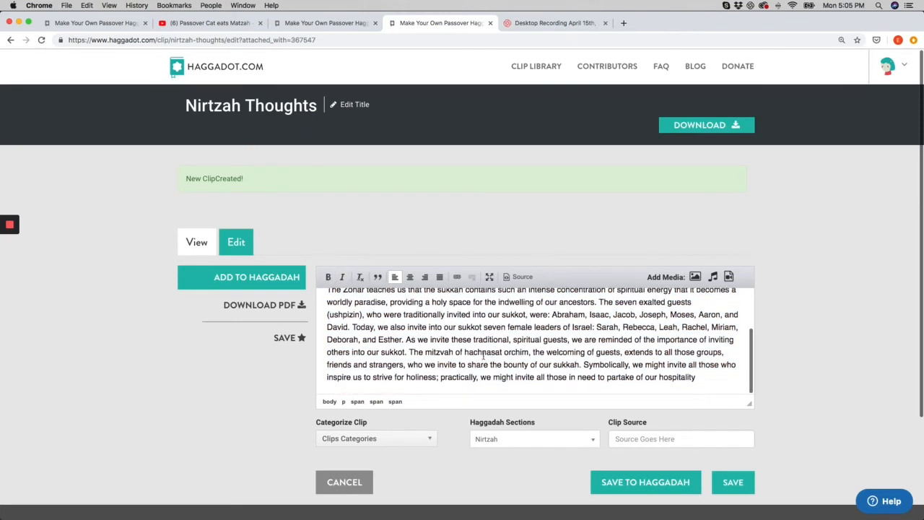
left_click(660, 442)
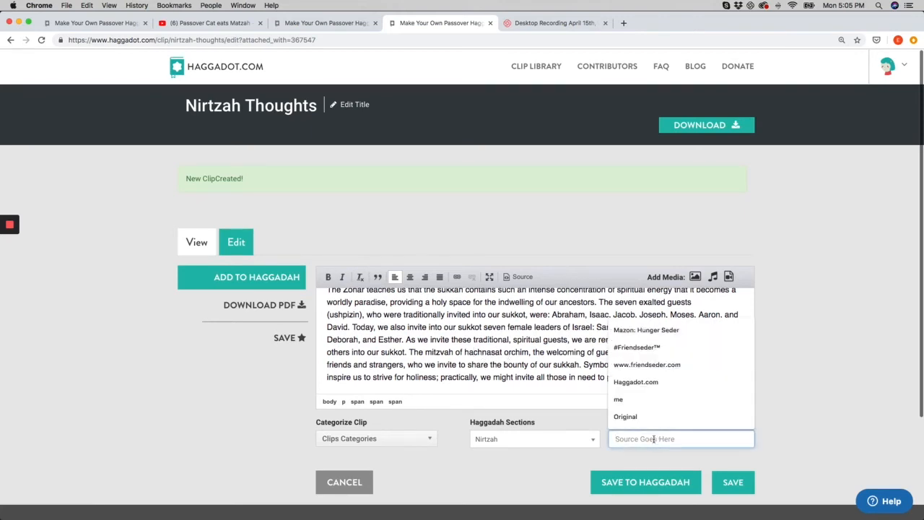
left_click(620, 417)
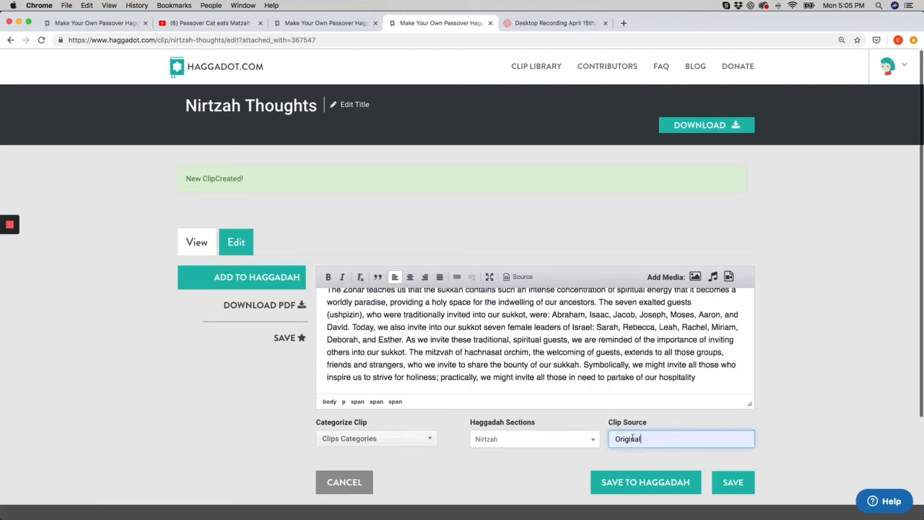
left_click(734, 485)
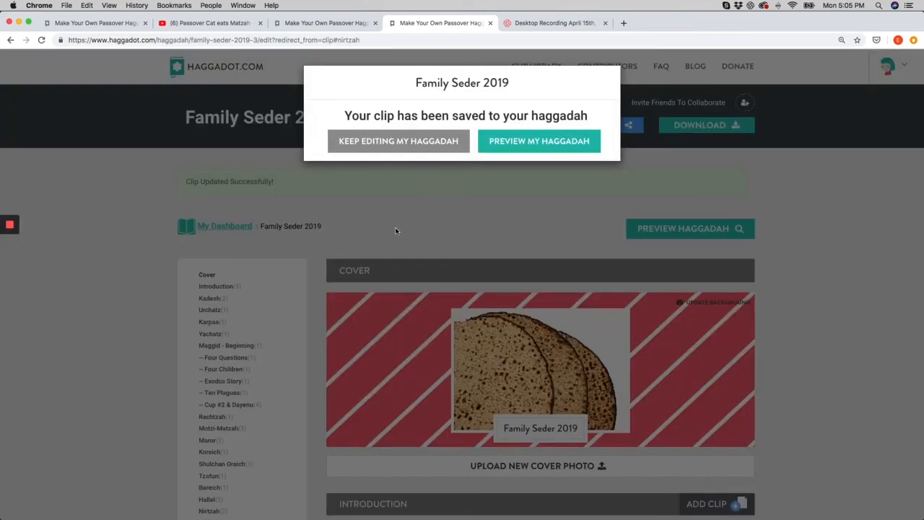
left_click(425, 147)
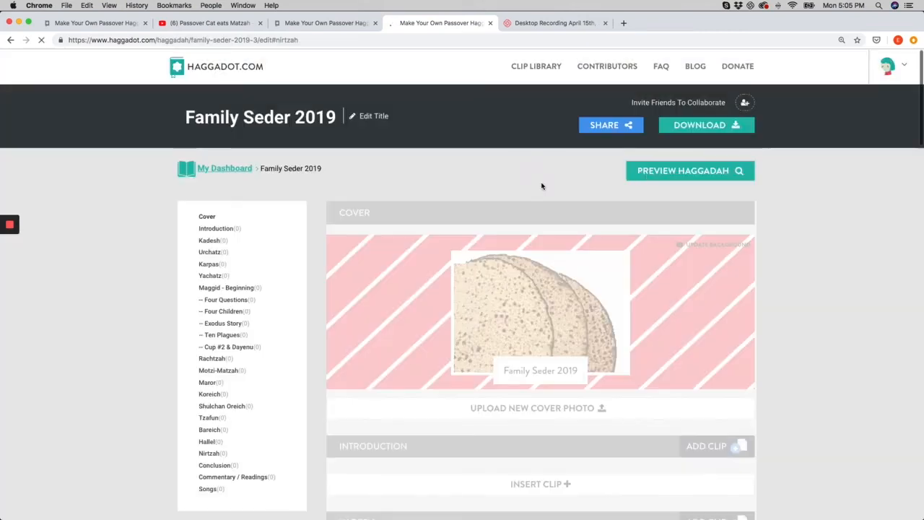
Preview the haggadah and page through its table of contents and the Nirtzah pages
left_click(657, 171)
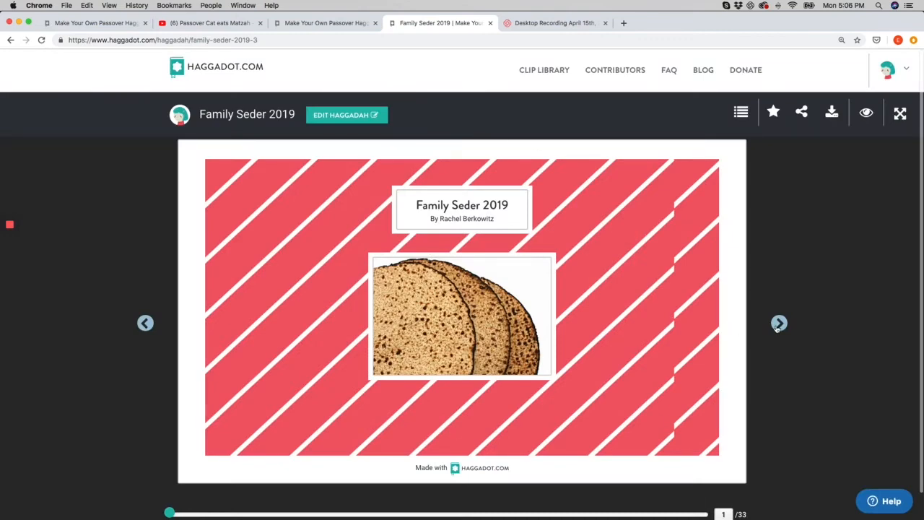
left_click(778, 323)
left_click(779, 324)
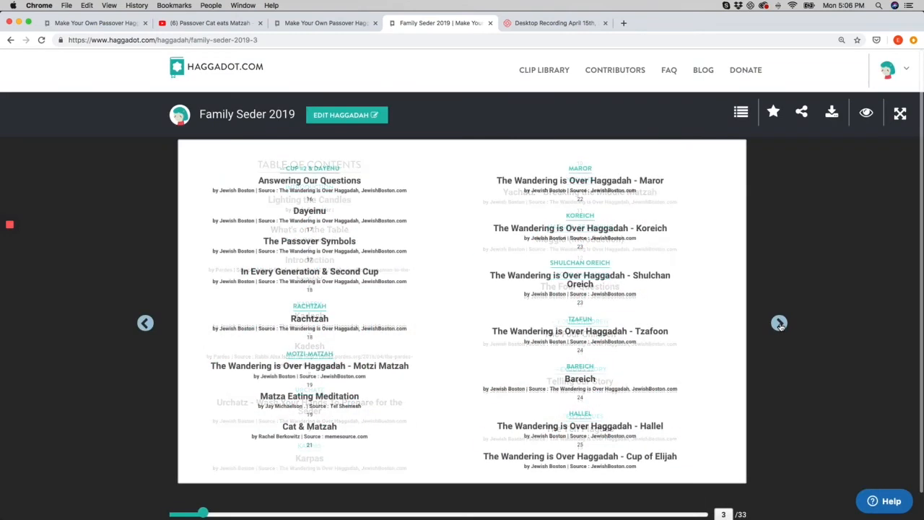
left_click(778, 324)
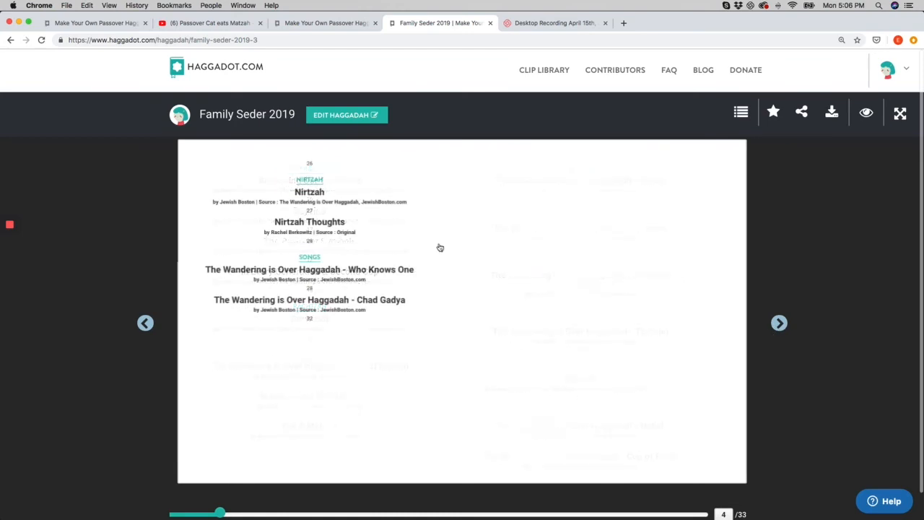
left_click(304, 184)
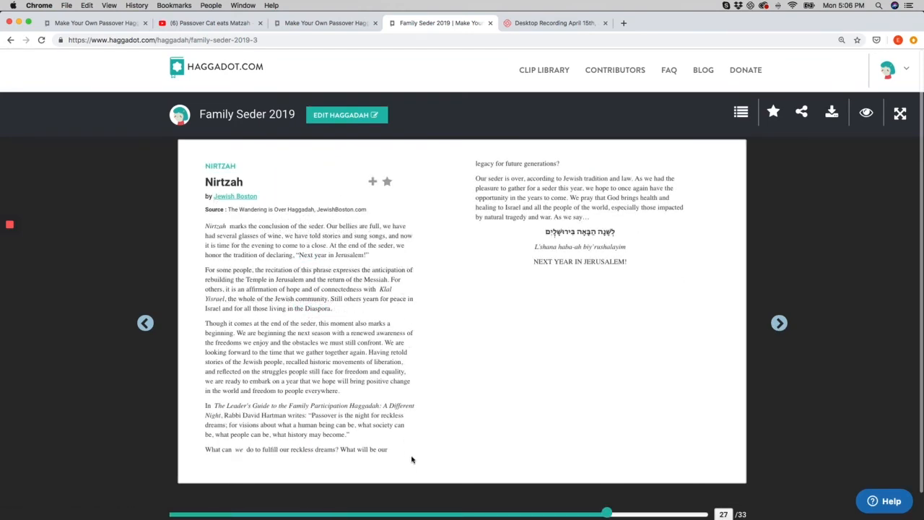
left_click(145, 322)
left_click(145, 322)
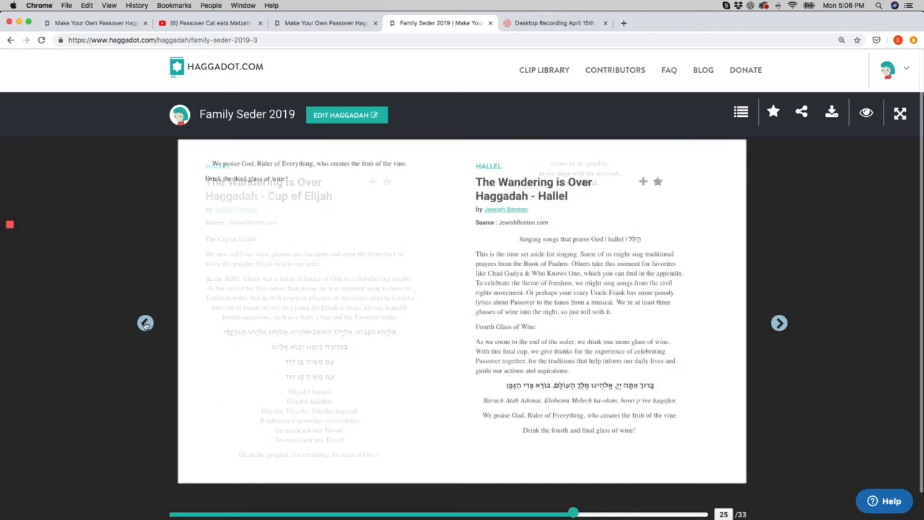
left_click(145, 322)
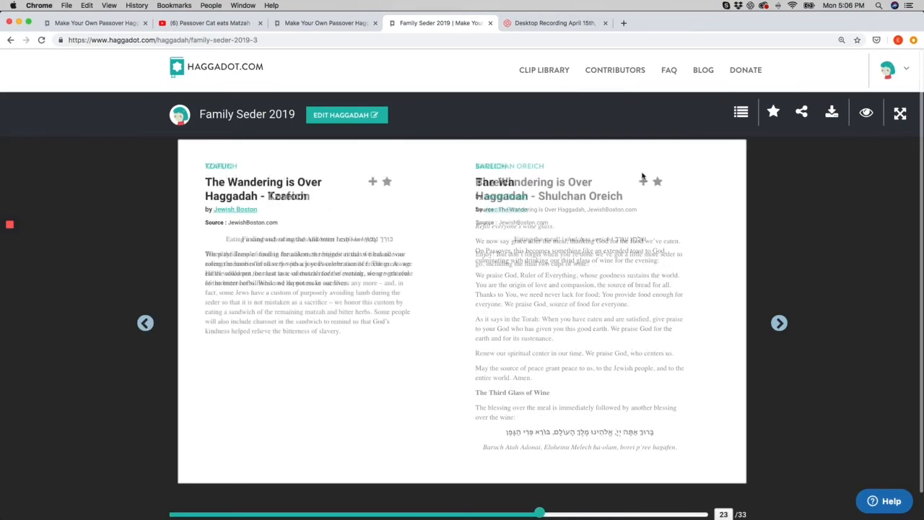
Jump to the Motzi-Matzah section from the table of contents and page through its clips
left_click(741, 114)
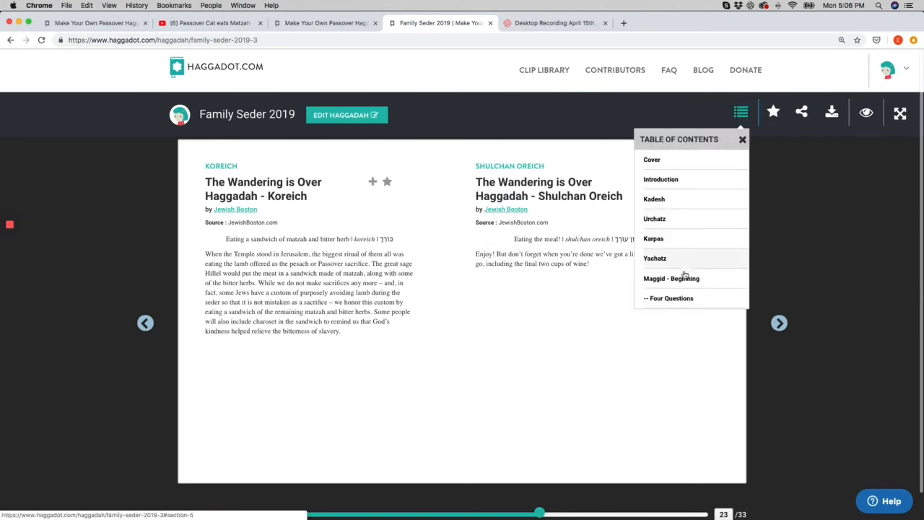
scroll(682, 275, "down", 6)
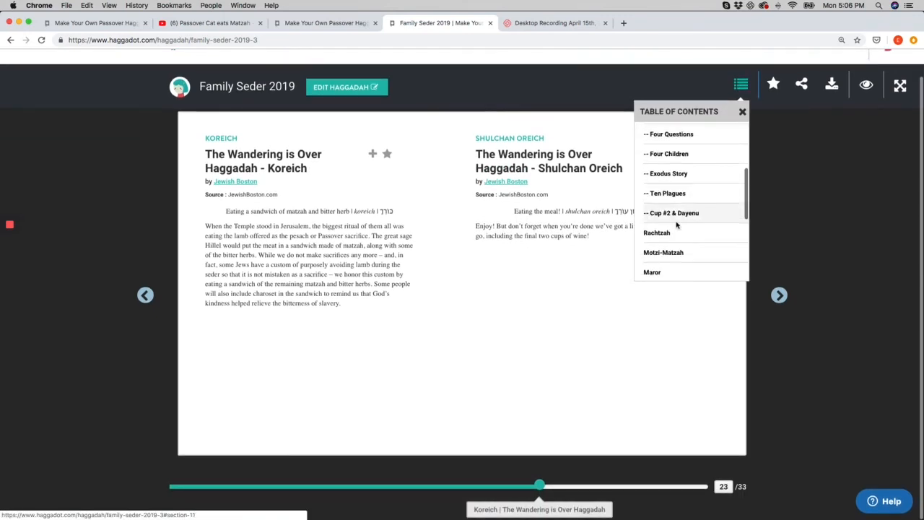
left_click(667, 252)
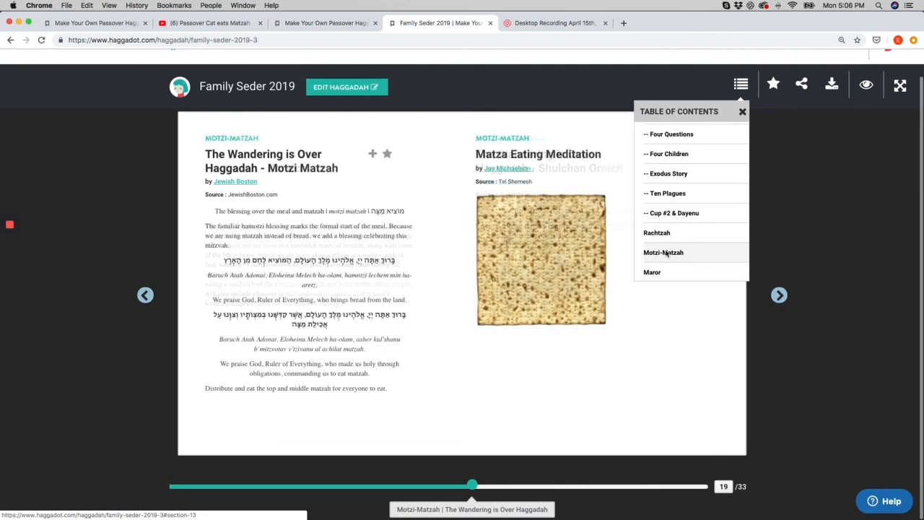
left_click(779, 295)
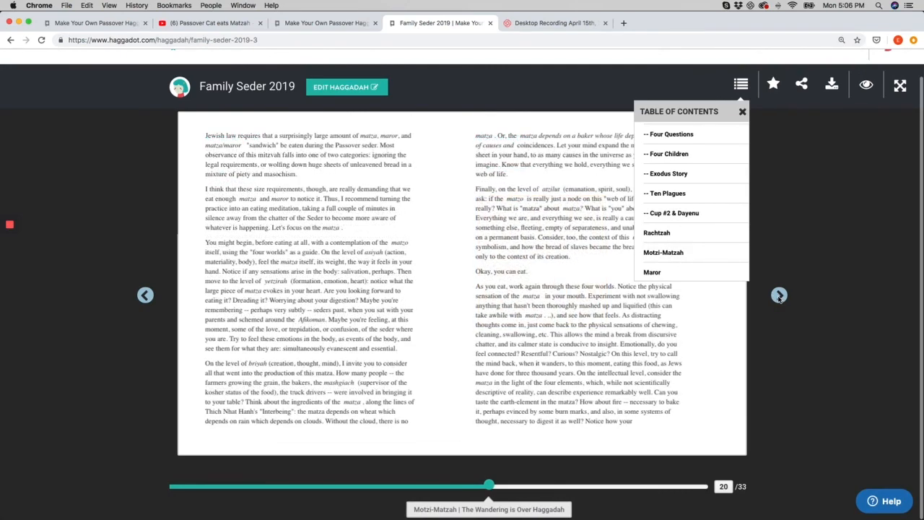
left_click(779, 295)
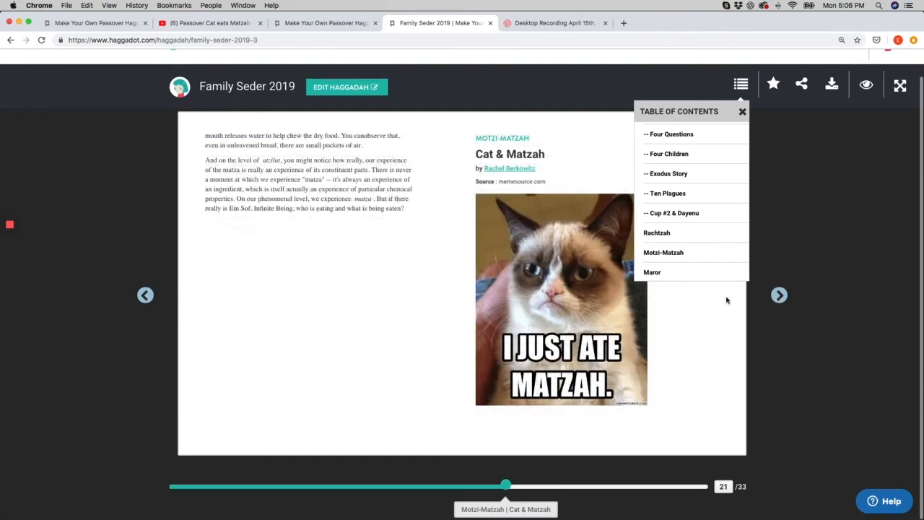
left_click(743, 112)
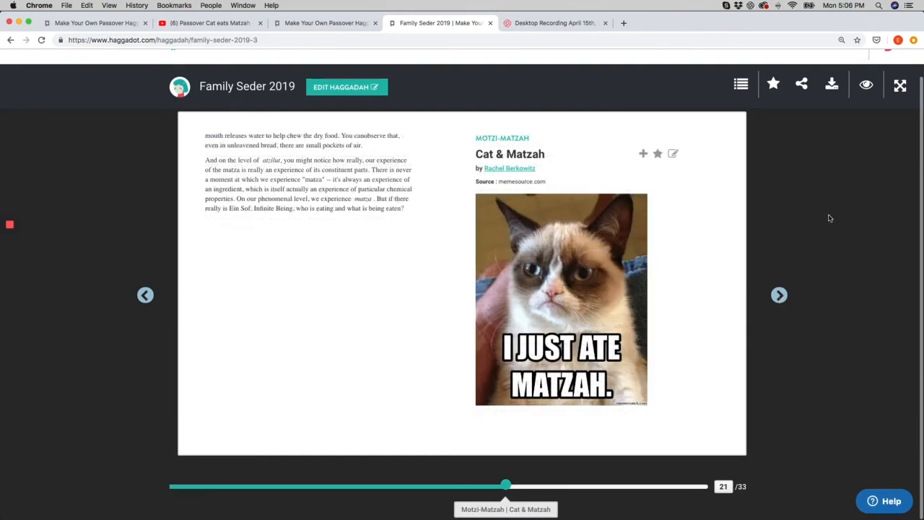
Open the haggadah's download dialog and switch to its download options
left_click(832, 86)
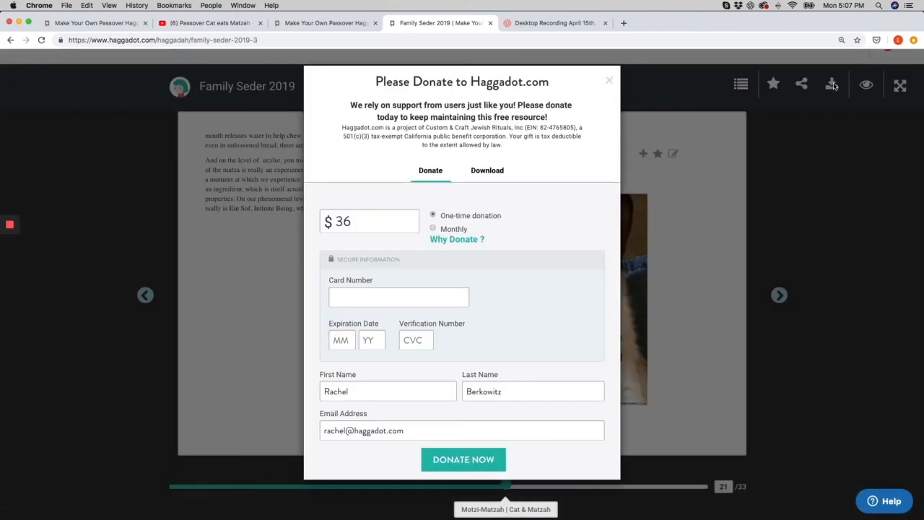
left_click(487, 170)
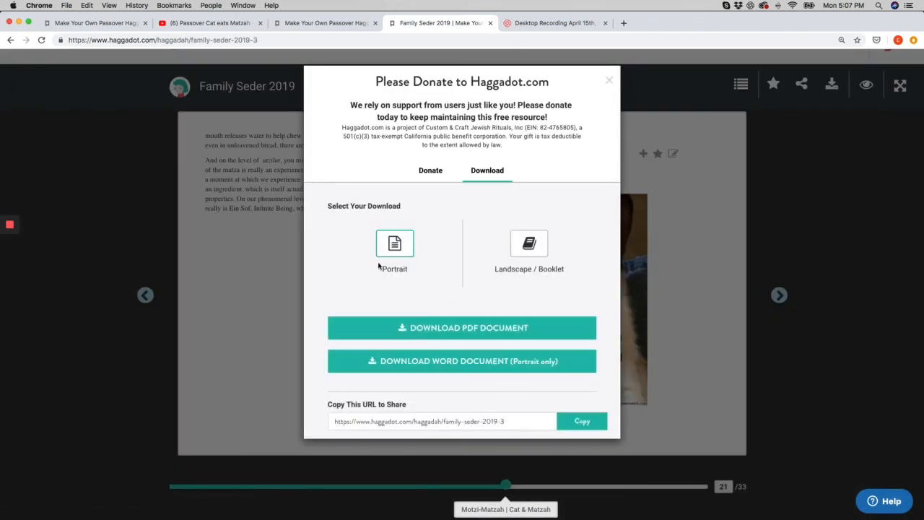